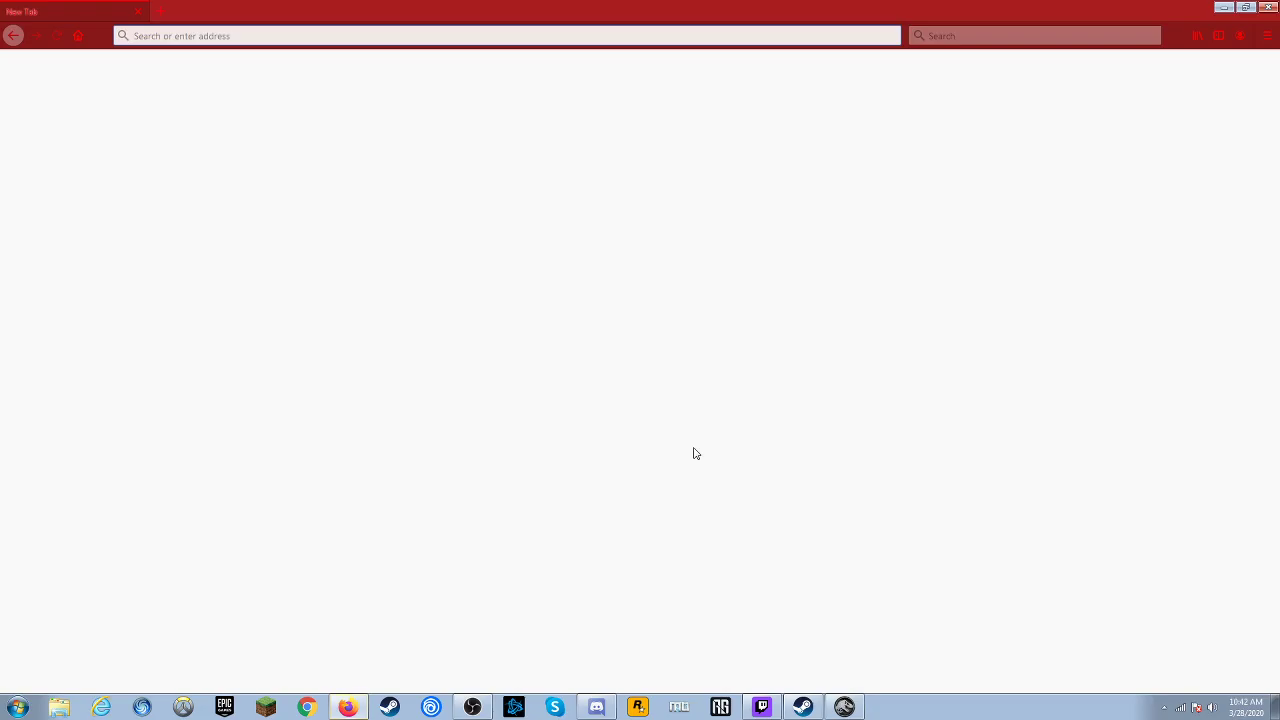
Close Firefox, maximize Discord, and view The Isle's feathered dinosaur render enlarged
{"action": "left_click", "coordinate": [143, 14]}
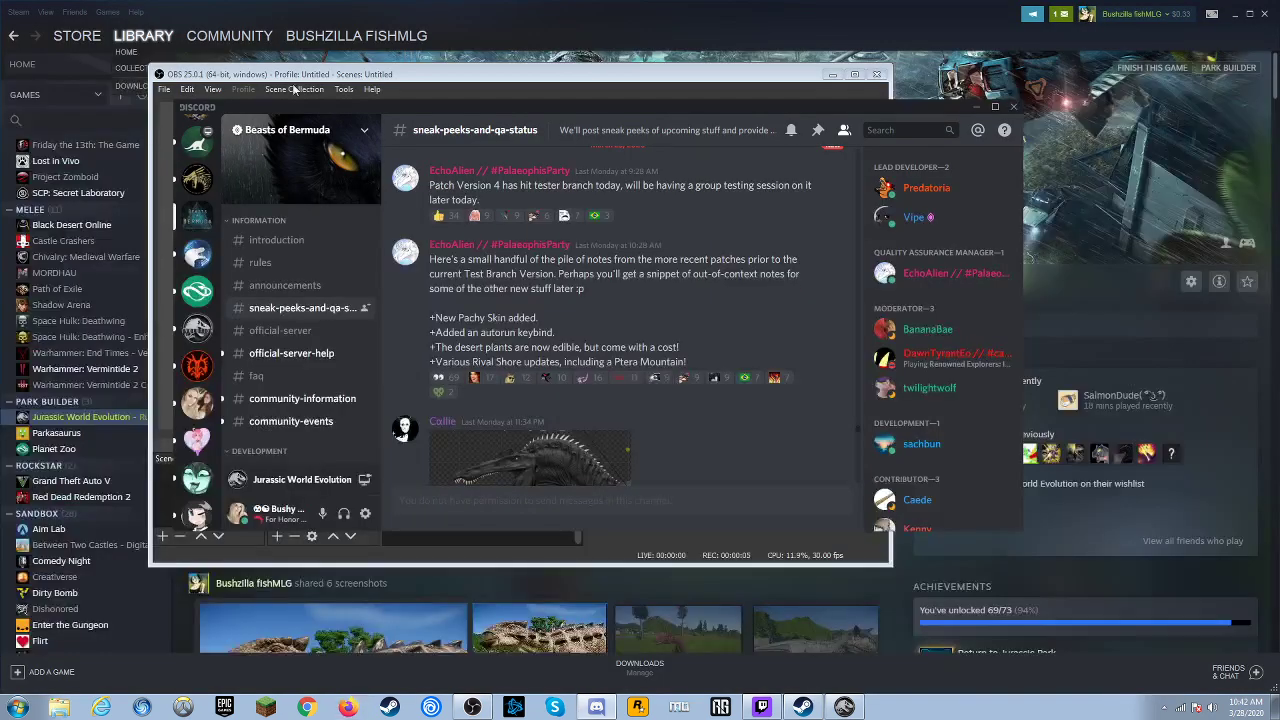
{"action": "left_click", "coordinate": [995, 107]}
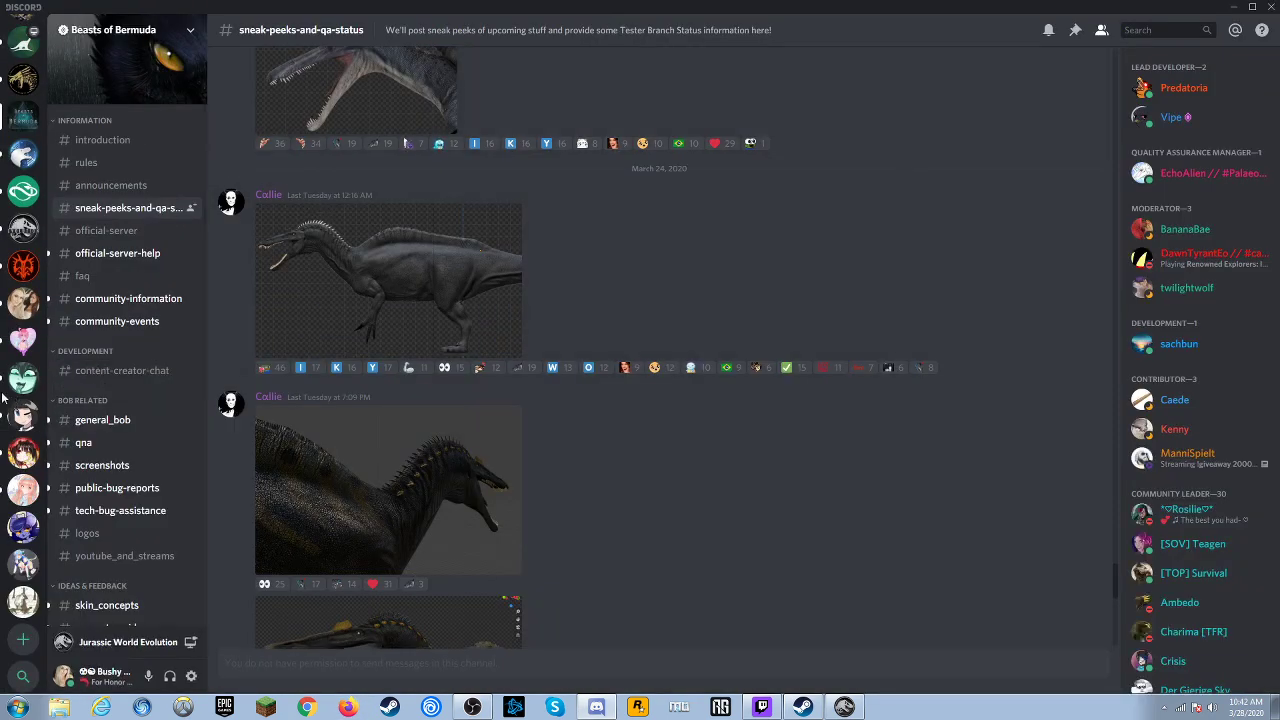
{"action": "scroll", "coordinate": [20, 156], "scroll_direction": "up", "scroll_amount": 3}
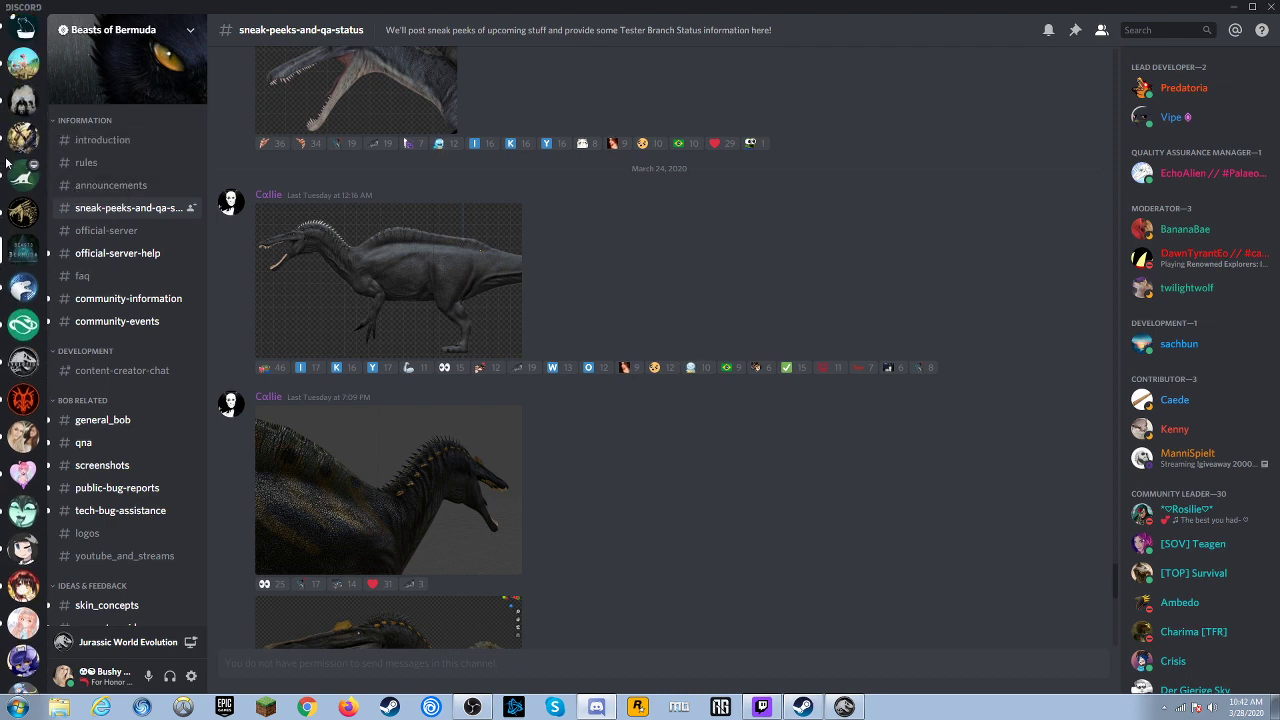
{"action": "left_click", "coordinate": [21, 97]}
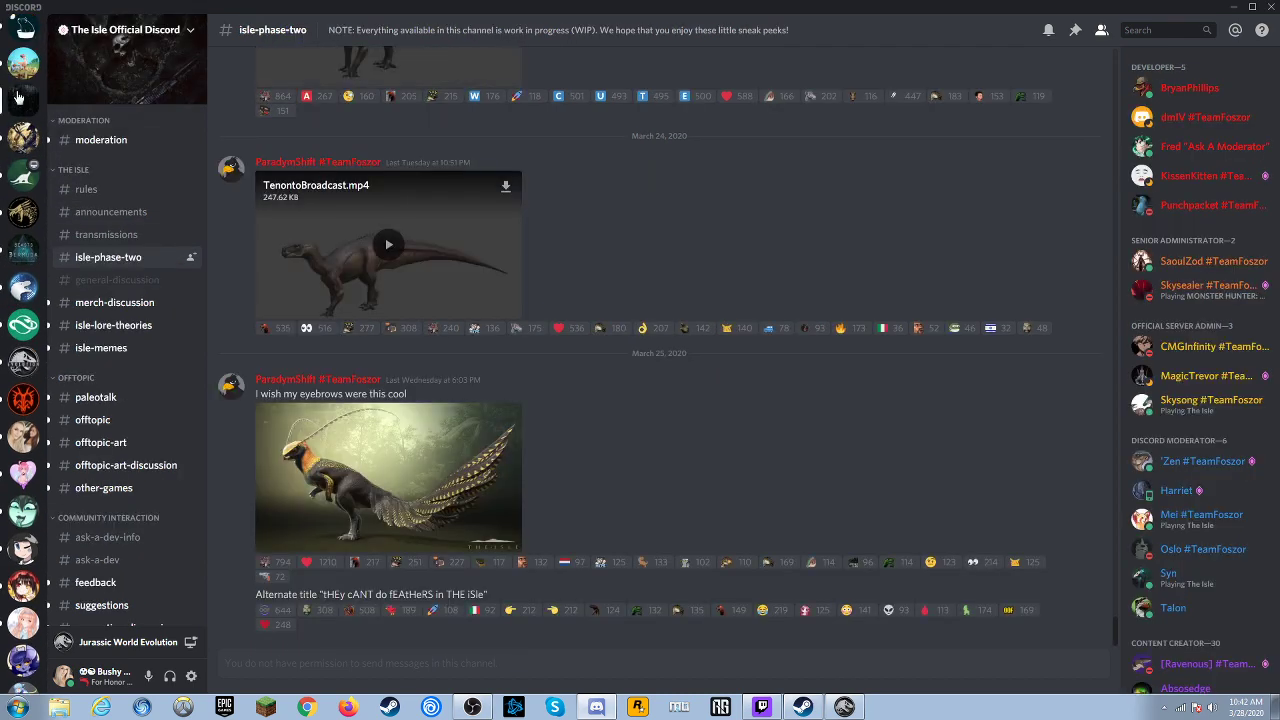
{"action": "left_click", "coordinate": [427, 457]}
{"action": "left_click", "coordinate": [176, 430]}
Enlarge and close the feathered dinosaur render several times, ending in isle-phase-two
{"action": "left_click", "coordinate": [342, 478]}
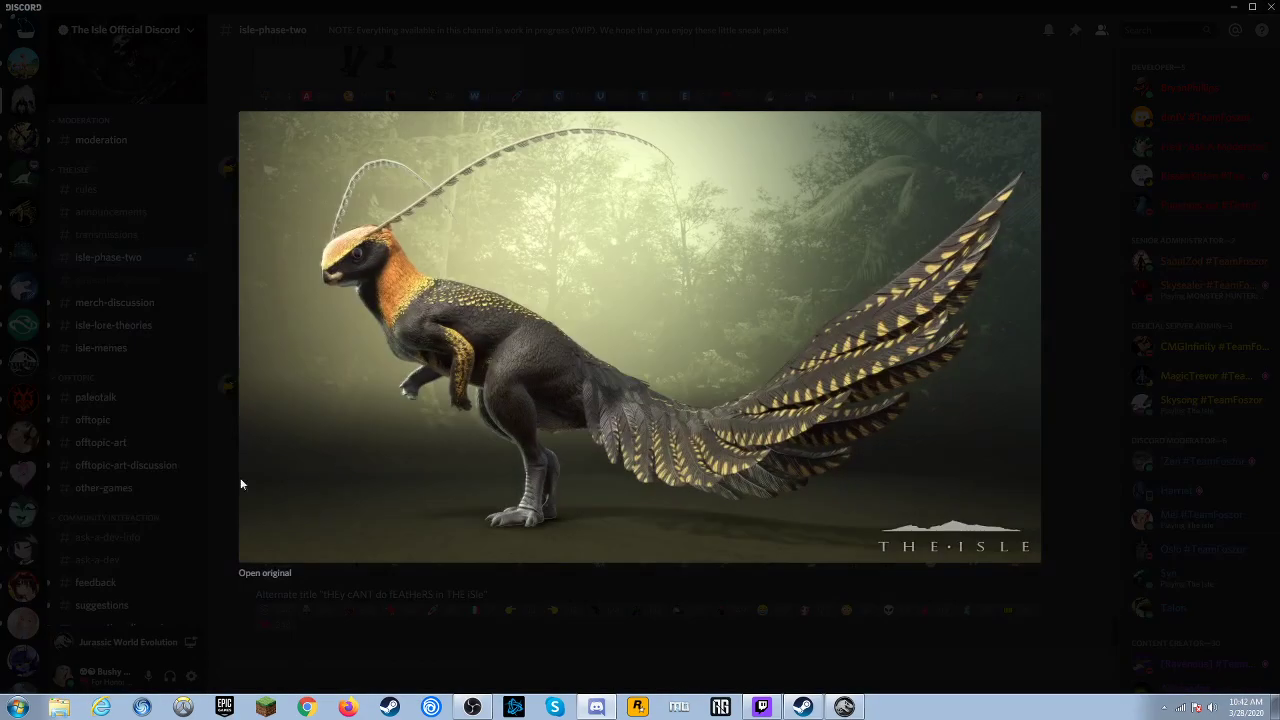
{"action": "left_click", "coordinate": [187, 483]}
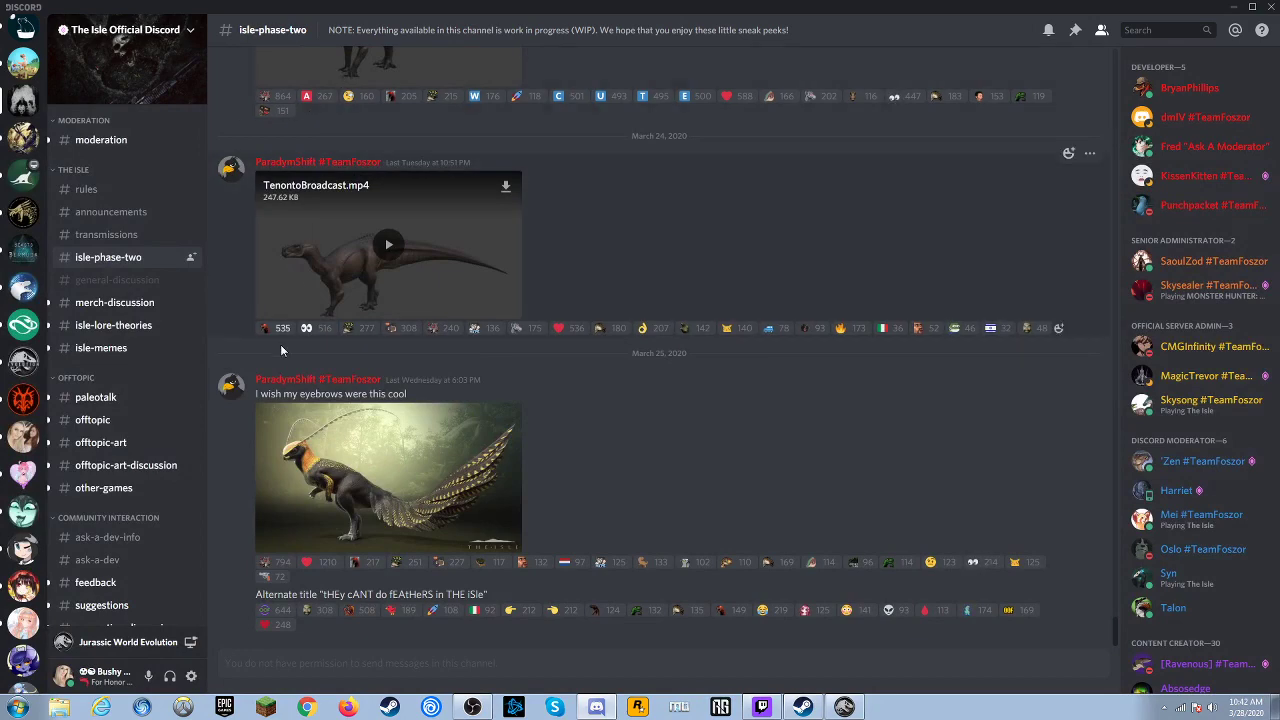
{"action": "left_click", "coordinate": [333, 432]}
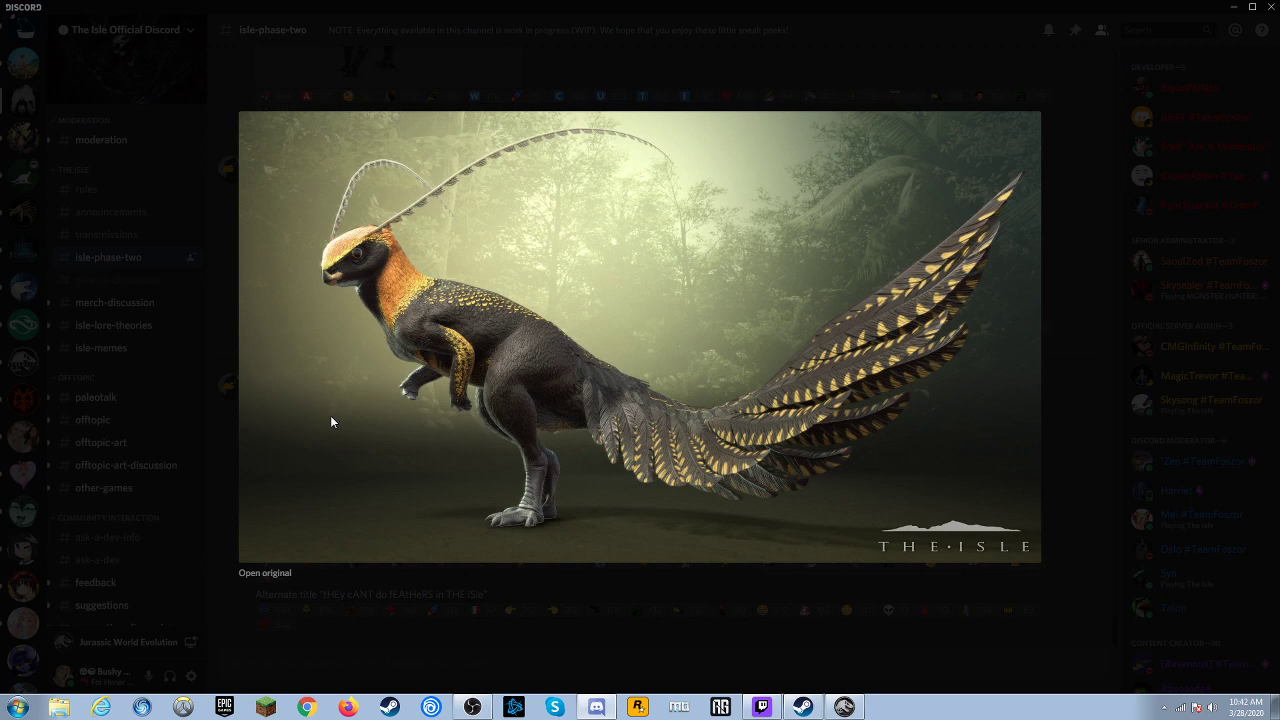
{"action": "left_click", "coordinate": [127, 387]}
{"action": "left_click", "coordinate": [354, 471]}
{"action": "left_click", "coordinate": [433, 64]}
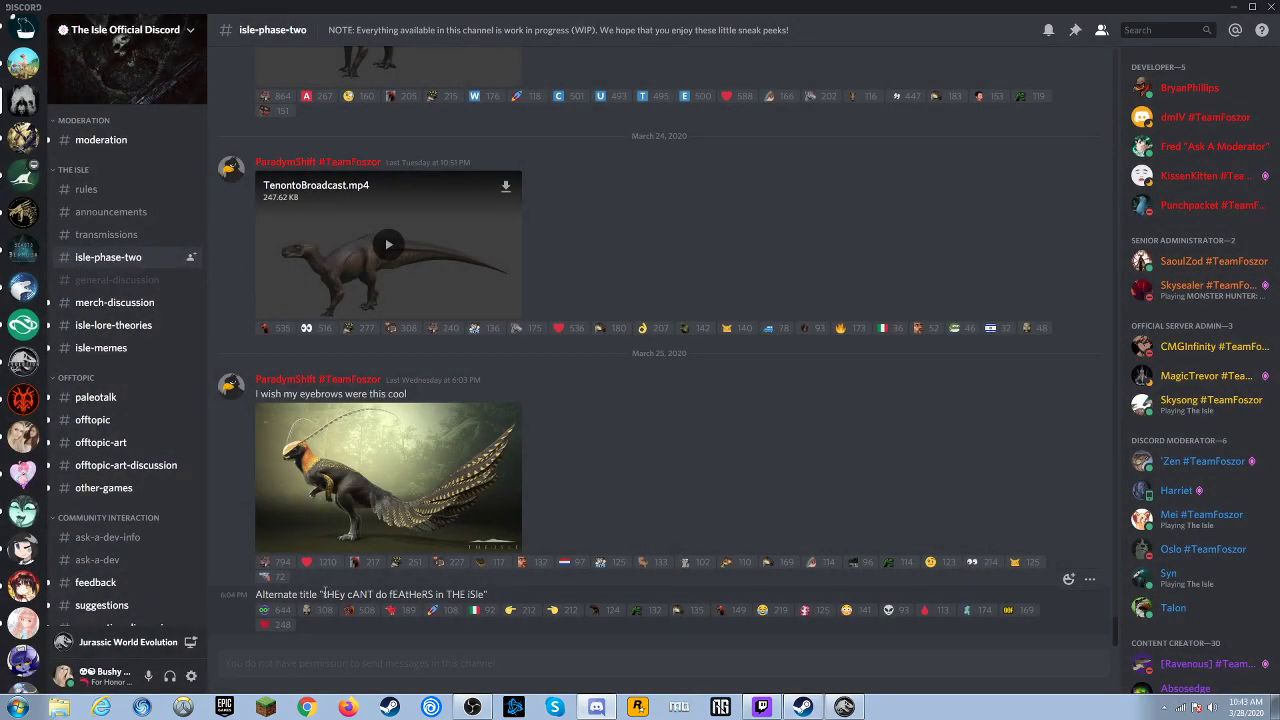
{"action": "left_click_drag", "start_coordinate": [323, 594], "coordinate": [362, 594]}
{"action": "left_click", "coordinate": [483, 593]}
Switch to Beasts of Bermuda's sneak-peeks-and-qa-status channel to reach the Ichthy posts
{"action": "left_click", "coordinate": [27, 258]}
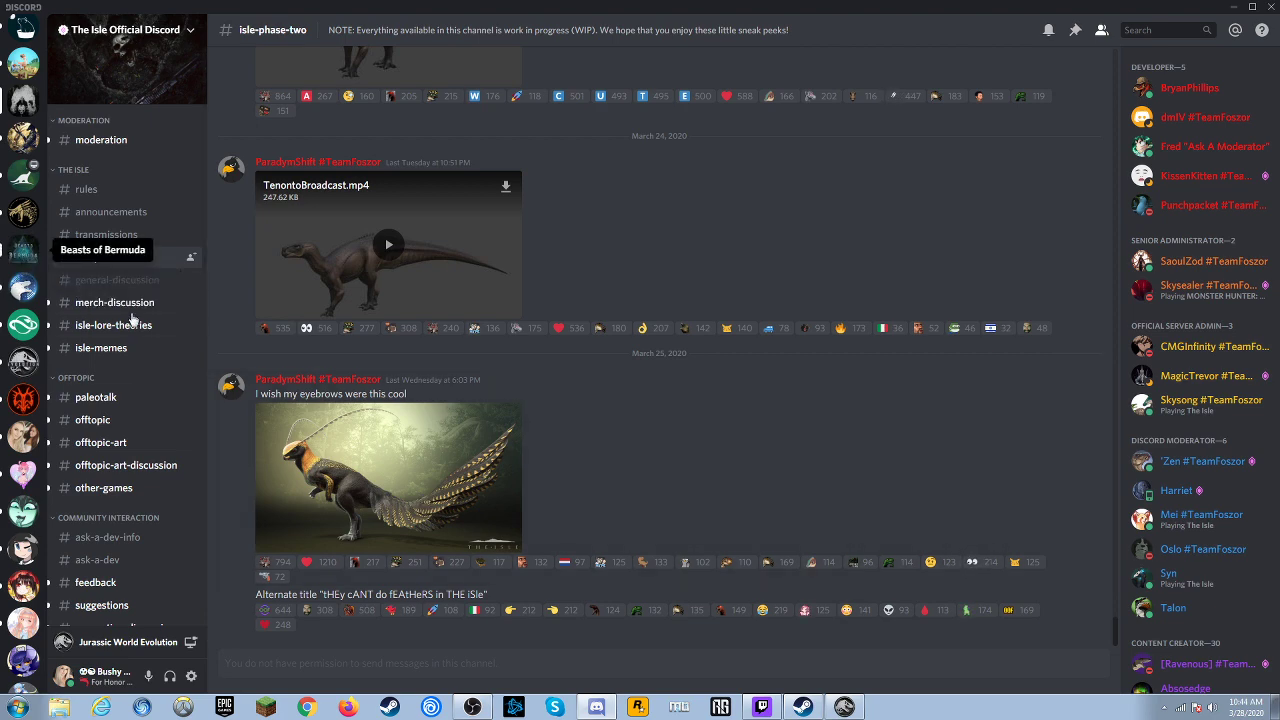
{"action": "scroll", "coordinate": [447, 472], "scroll_direction": "up", "scroll_amount": 3}
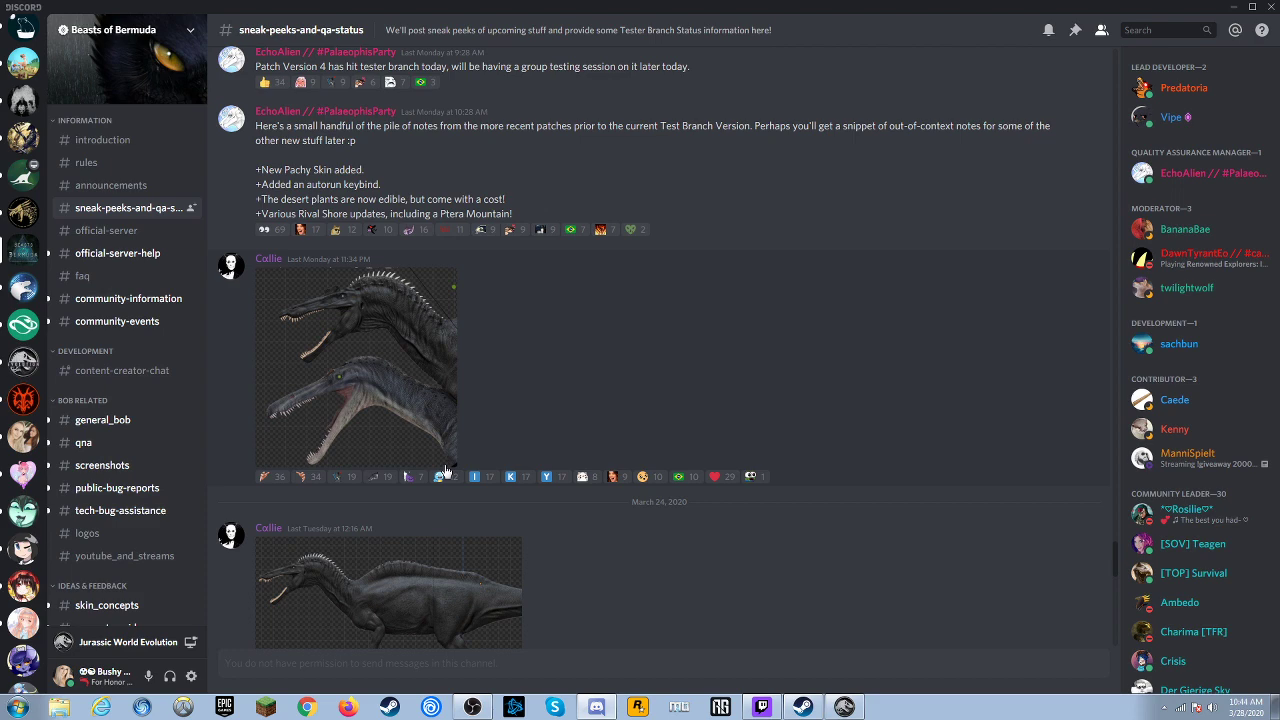
{"action": "mouse_move", "coordinate": [660, 360]}
{"action": "scroll", "coordinate": [383, 386], "scroll_direction": "up", "scroll_amount": 2}
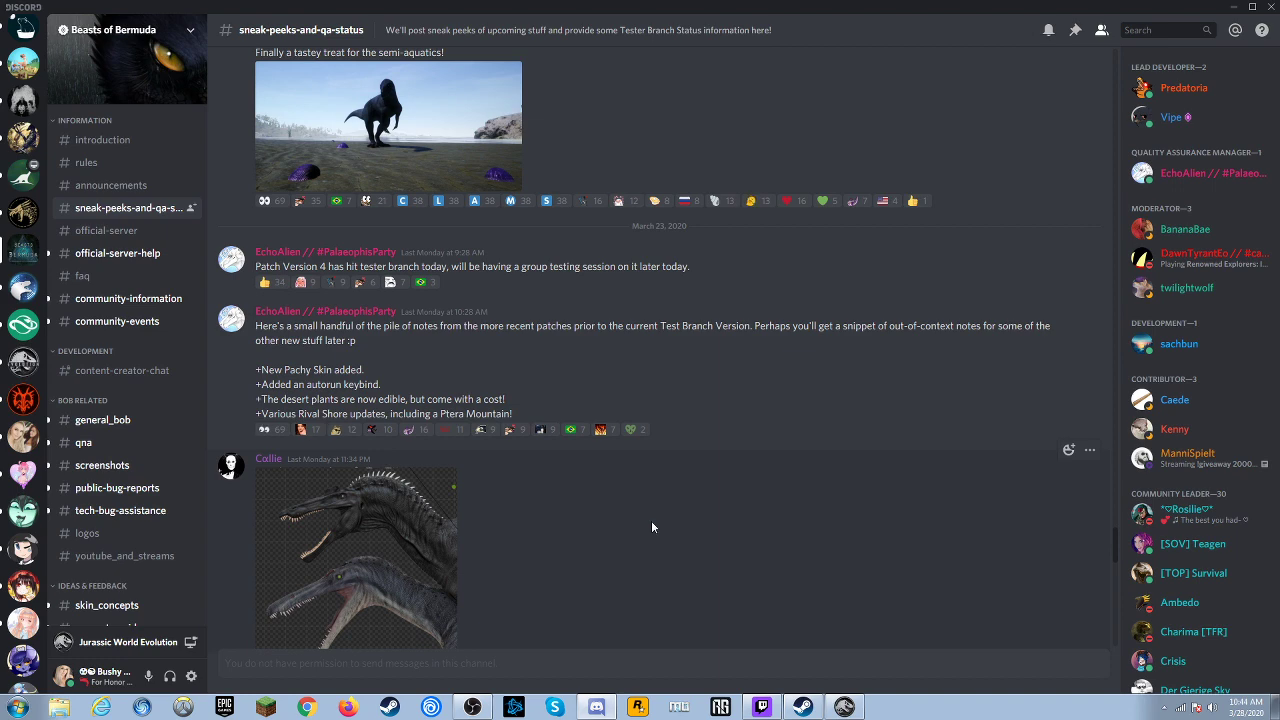
{"action": "scroll", "coordinate": [651, 527], "scroll_direction": "up", "scroll_amount": 2}
{"action": "scroll", "coordinate": [651, 527], "scroll_direction": "up", "scroll_amount": 2}
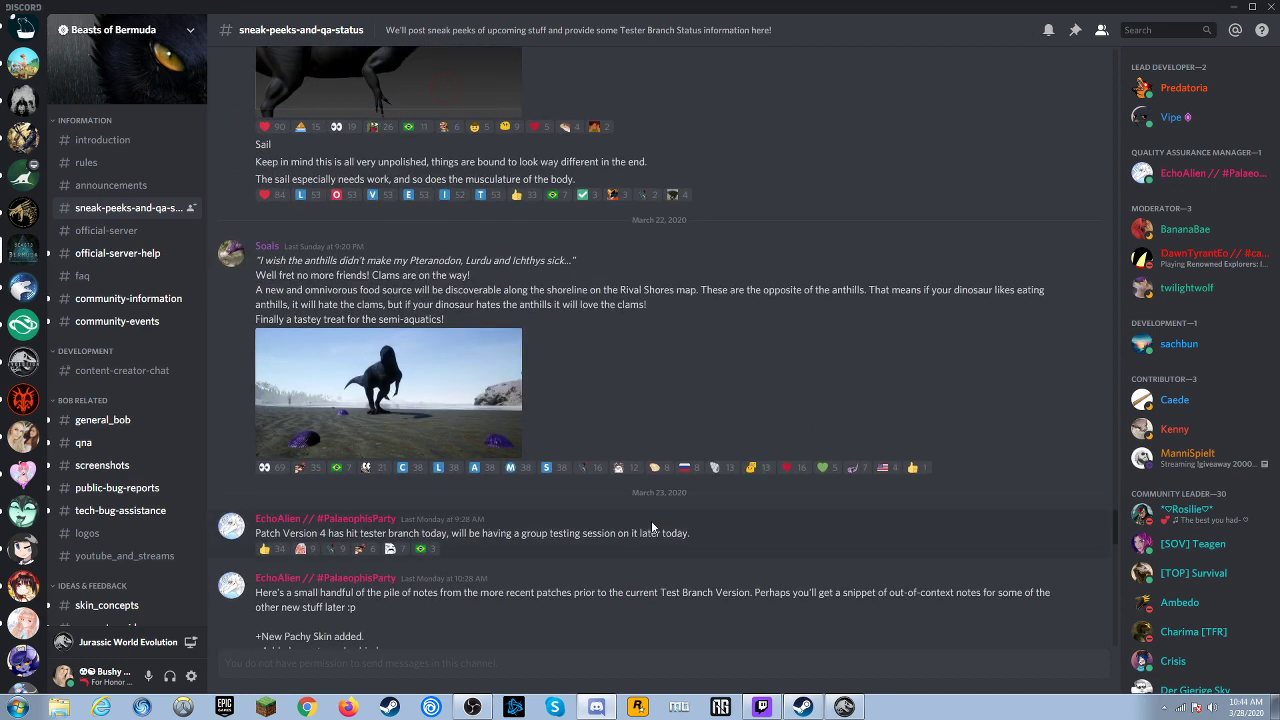
{"action": "scroll", "coordinate": [651, 527], "scroll_direction": "up", "scroll_amount": 1}
{"action": "scroll", "coordinate": [651, 527], "scroll_direction": "up", "scroll_amount": 3}
{"action": "scroll", "coordinate": [651, 527], "scroll_direction": "up", "scroll_amount": 2}
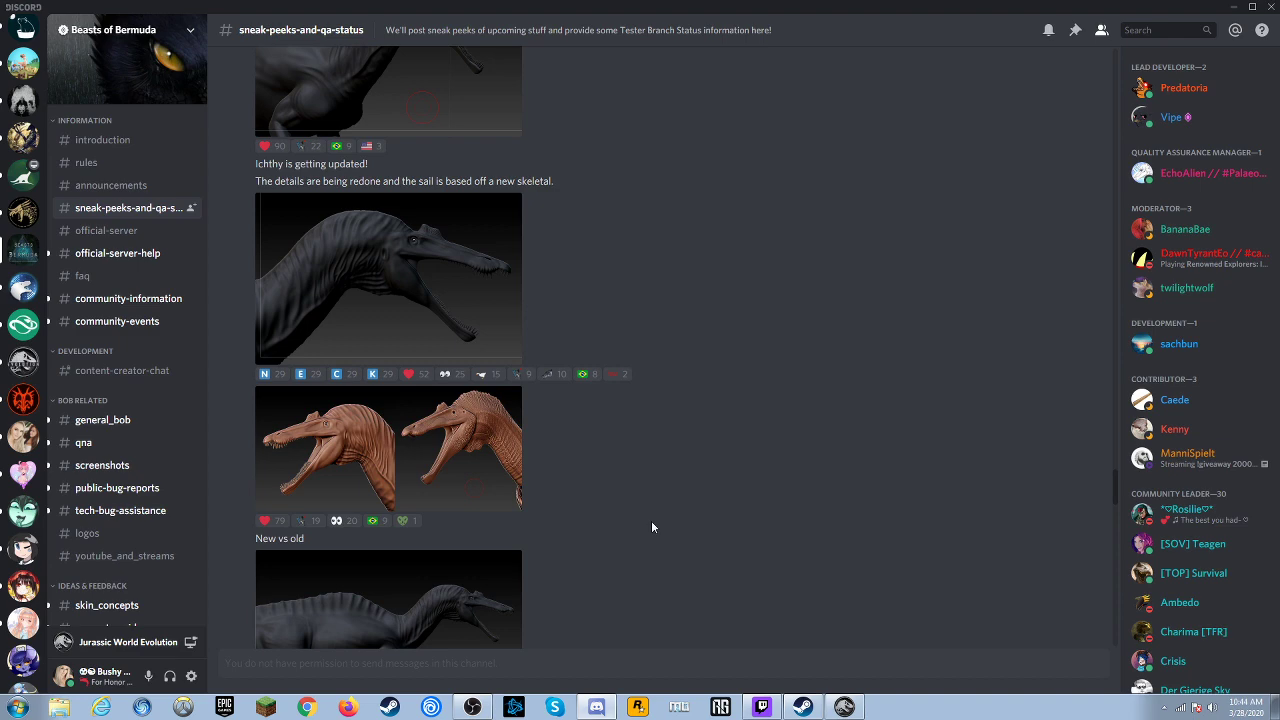
{"action": "scroll", "coordinate": [651, 527], "scroll_direction": "up", "scroll_amount": 2}
{"action": "scroll", "coordinate": [651, 527], "scroll_direction": "up", "scroll_amount": 1}
{"action": "scroll", "coordinate": [651, 527], "scroll_direction": "up", "scroll_amount": 3}
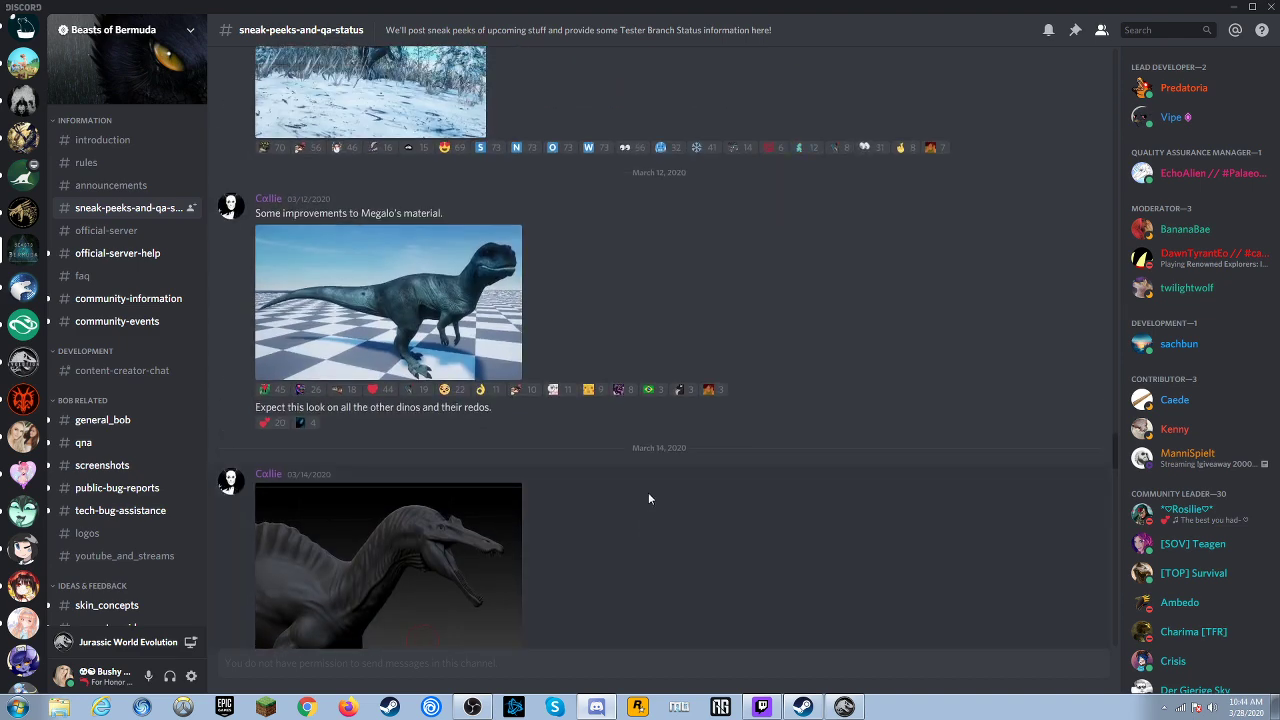
{"action": "scroll", "coordinate": [649, 500], "scroll_direction": "down", "scroll_amount": 3}
{"action": "scroll", "coordinate": [647, 493], "scroll_direction": "down", "scroll_amount": 2}
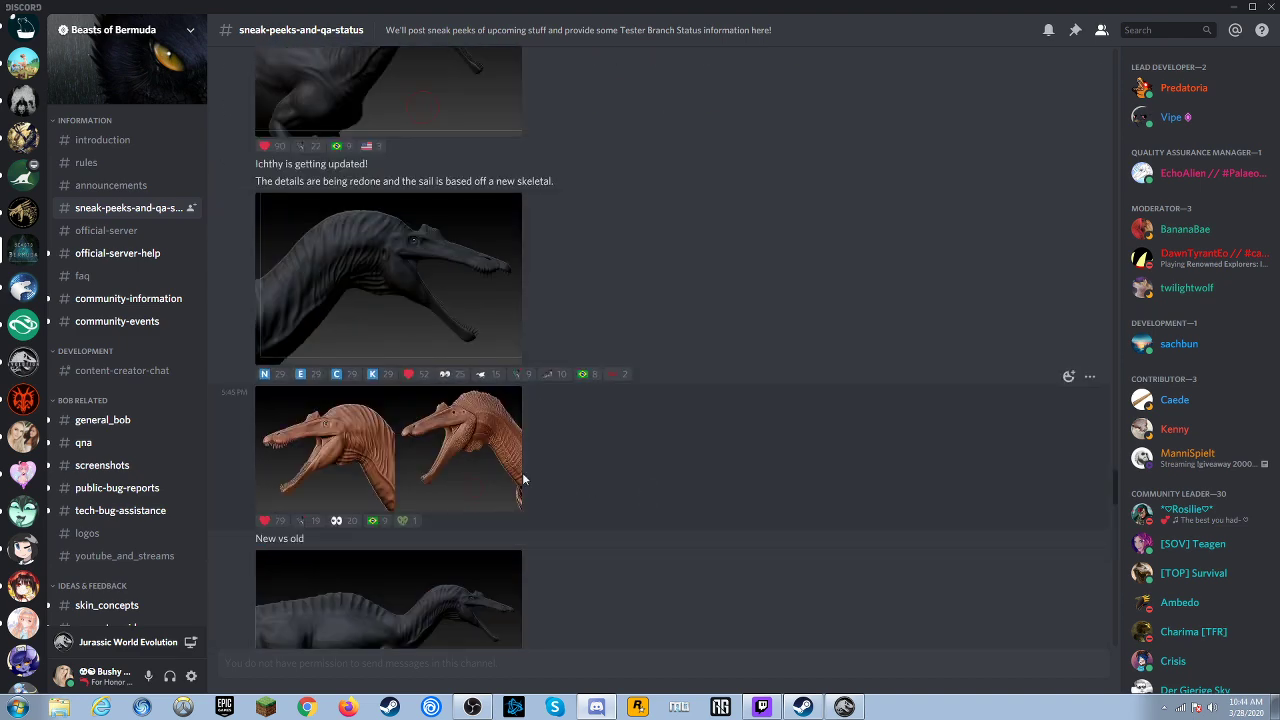
{"action": "scroll", "coordinate": [526, 476], "scroll_direction": "down", "scroll_amount": 1}
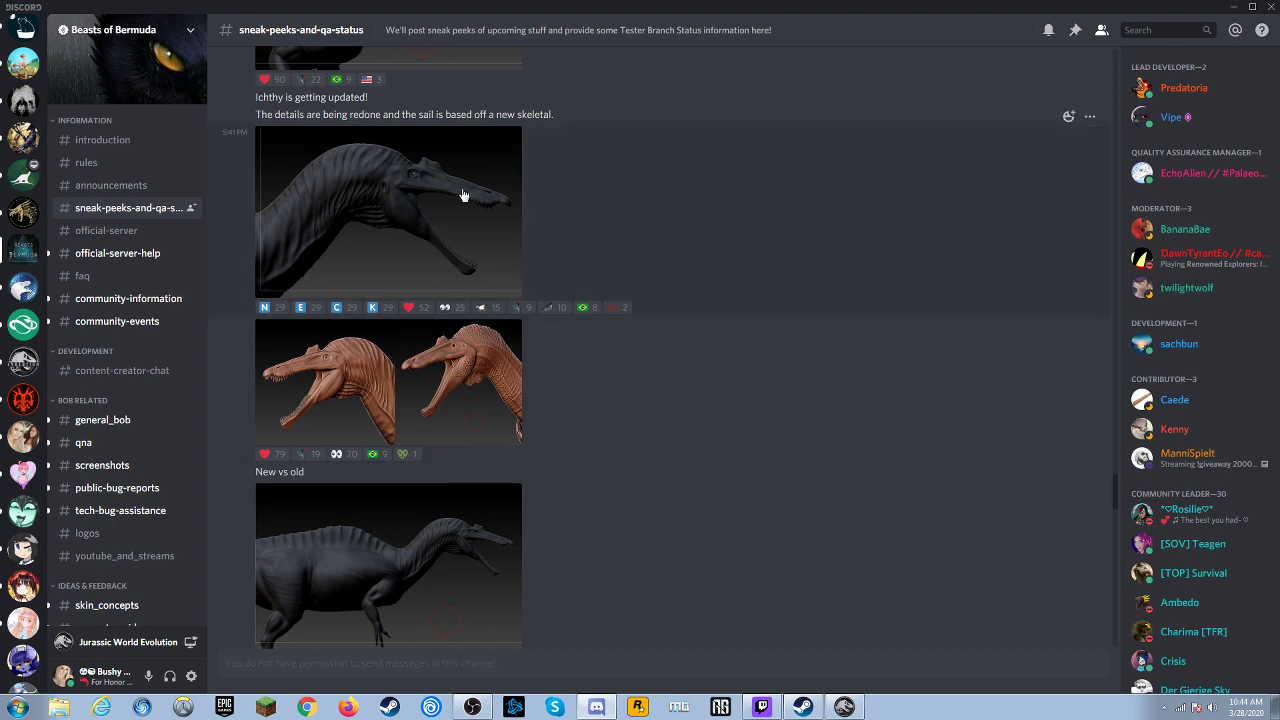
{"action": "scroll", "coordinate": [445, 200], "scroll_direction": "up", "scroll_amount": 2}
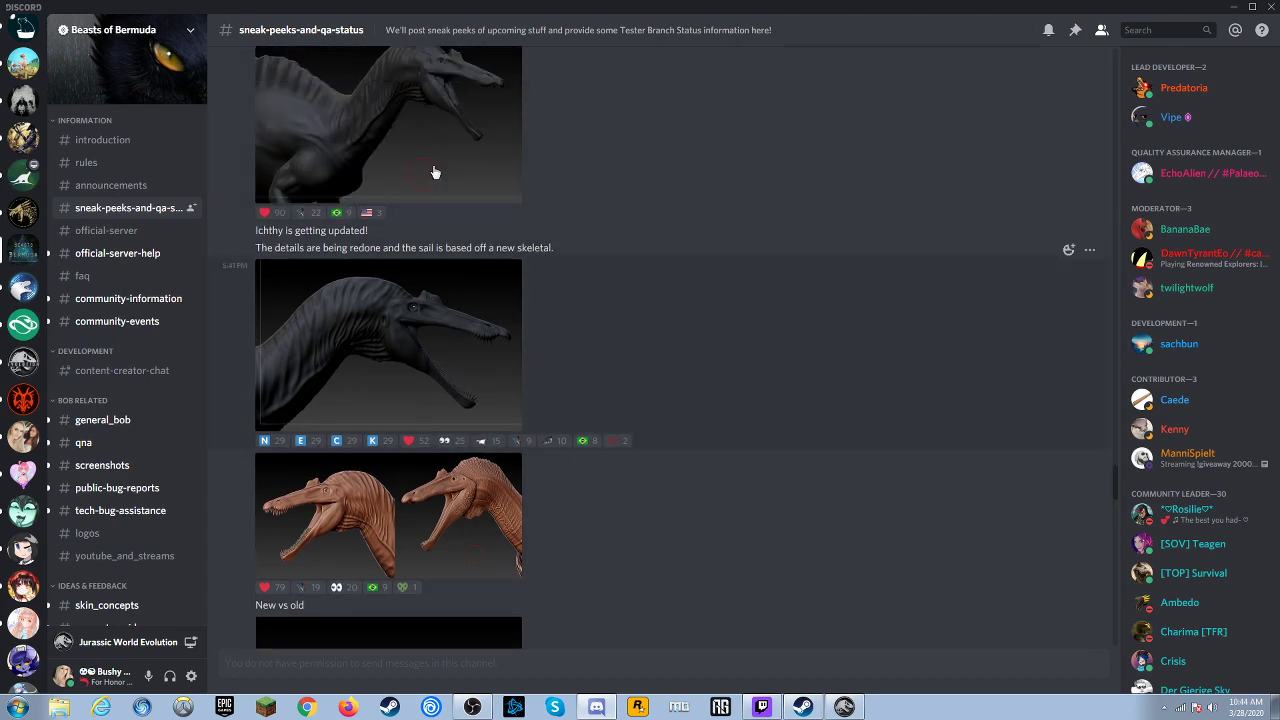
{"action": "scroll", "coordinate": [431, 490], "scroll_direction": "down", "scroll_amount": 3}
{"action": "scroll", "coordinate": [431, 490], "scroll_direction": "down", "scroll_amount": 1}
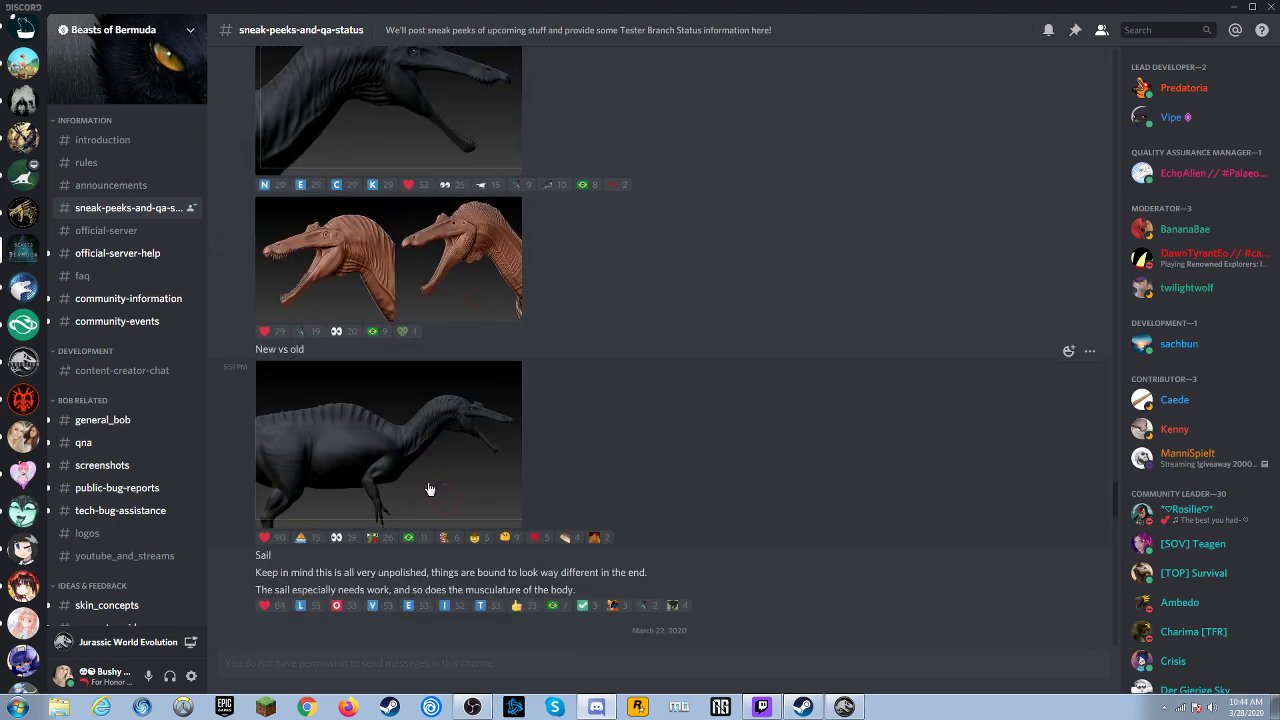
View the New vs old Ichthy, full-body Ichthy and beach renders enlarged in turn
{"action": "left_click", "coordinate": [463, 276]}
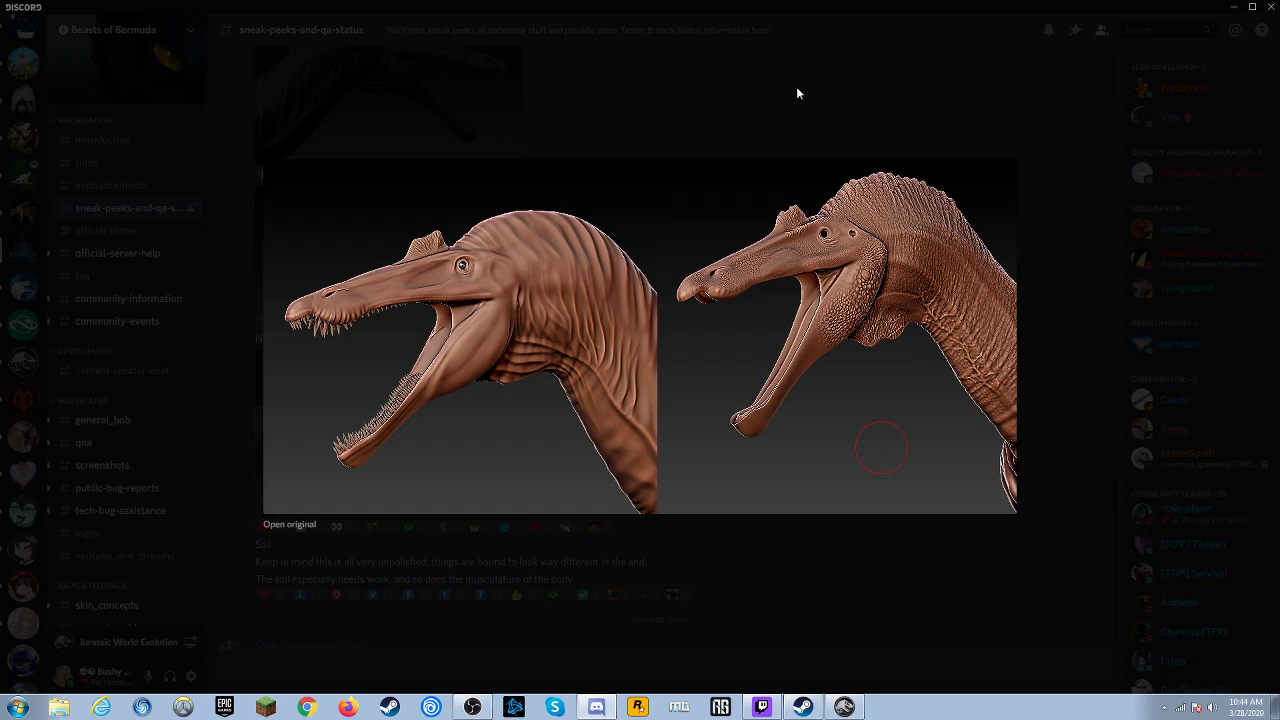
{"action": "left_click", "coordinate": [720, 100]}
{"action": "left_click", "coordinate": [368, 427]}
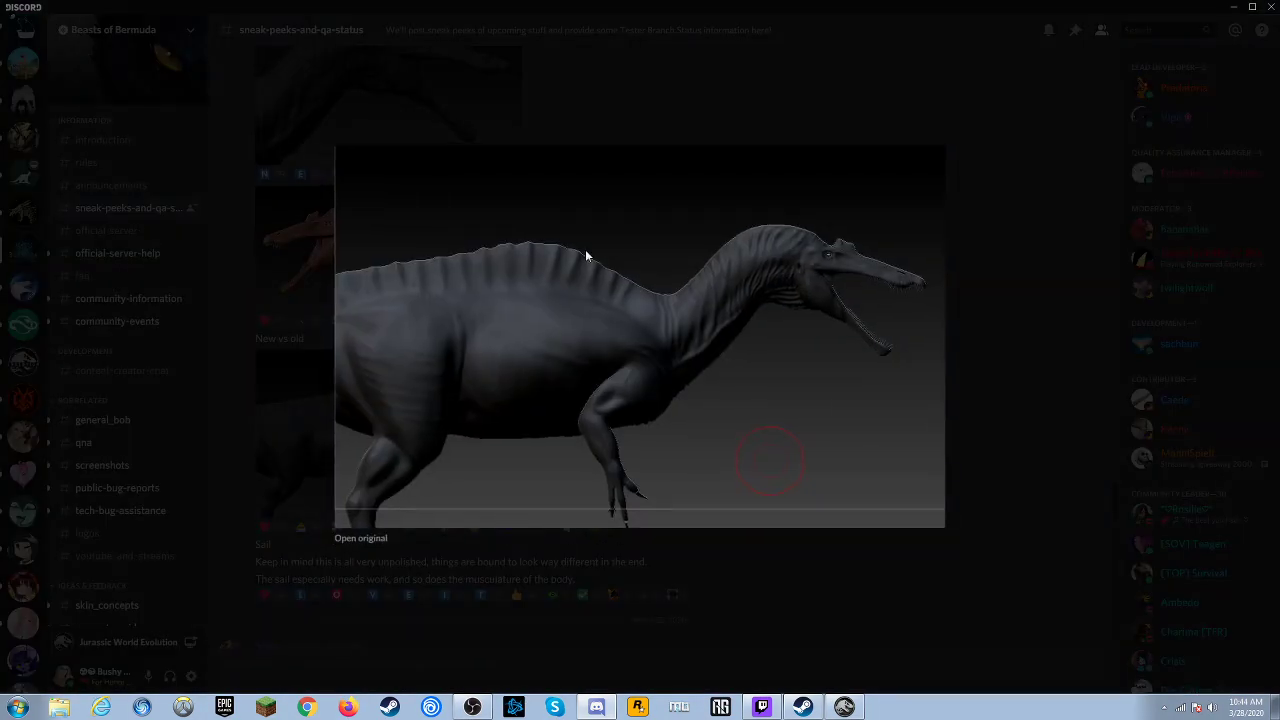
{"action": "left_click", "coordinate": [619, 123]}
{"action": "scroll", "coordinate": [586, 372], "scroll_direction": "down", "scroll_amount": 2}
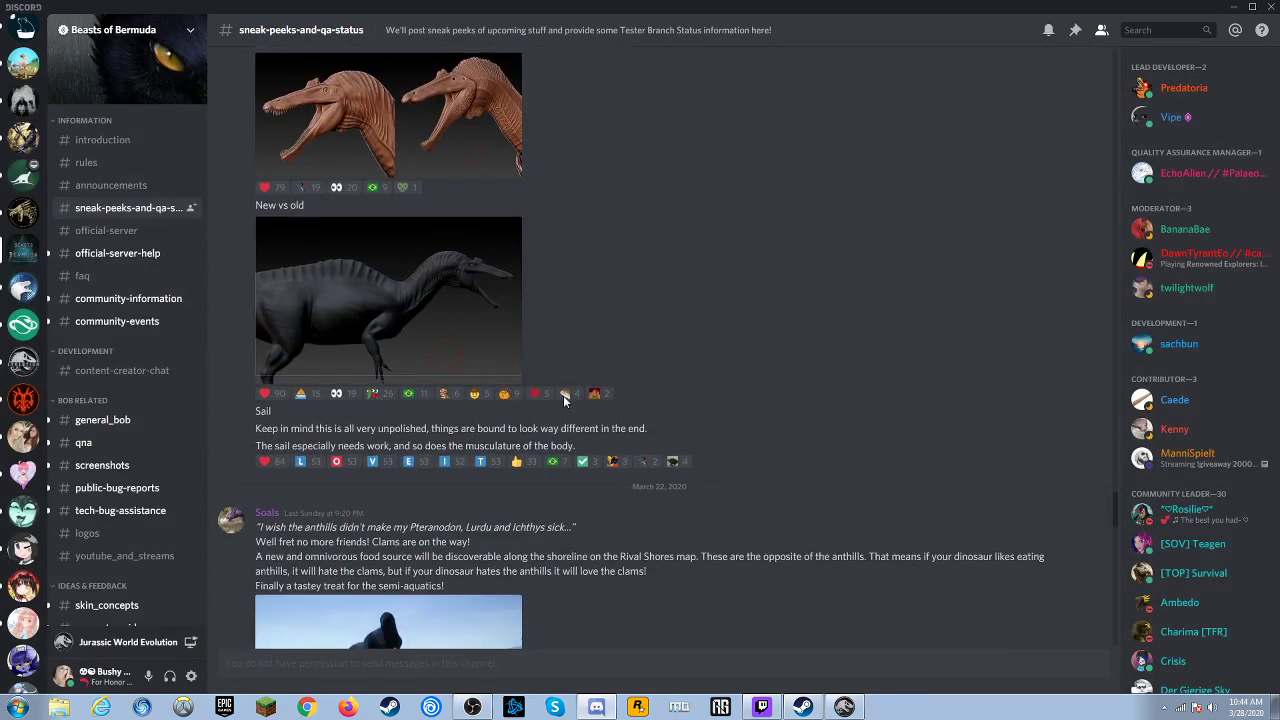
{"action": "scroll", "coordinate": [563, 395], "scroll_direction": "down", "scroll_amount": 2}
{"action": "scroll", "coordinate": [557, 410], "scroll_direction": "down", "scroll_amount": 3}
{"action": "scroll", "coordinate": [555, 406], "scroll_direction": "down", "scroll_amount": 2}
{"action": "scroll", "coordinate": [555, 406], "scroll_direction": "up", "scroll_amount": 2}
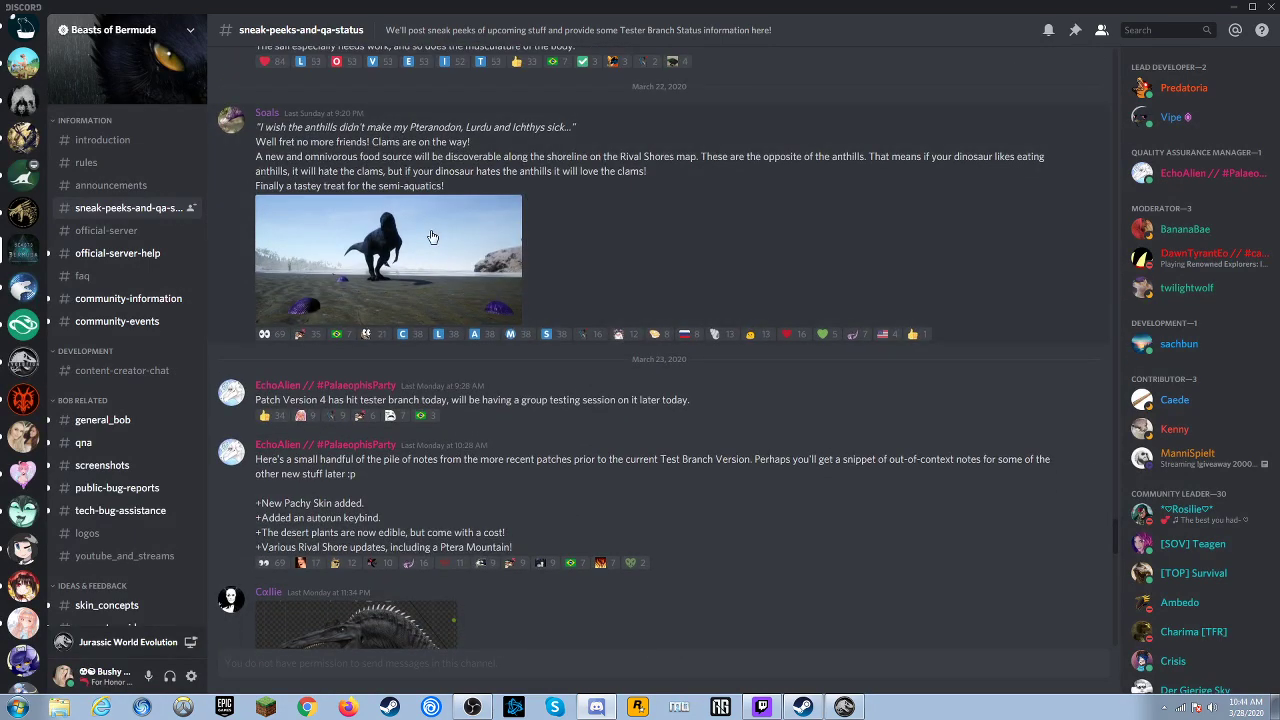
{"action": "left_click", "coordinate": [431, 236]}
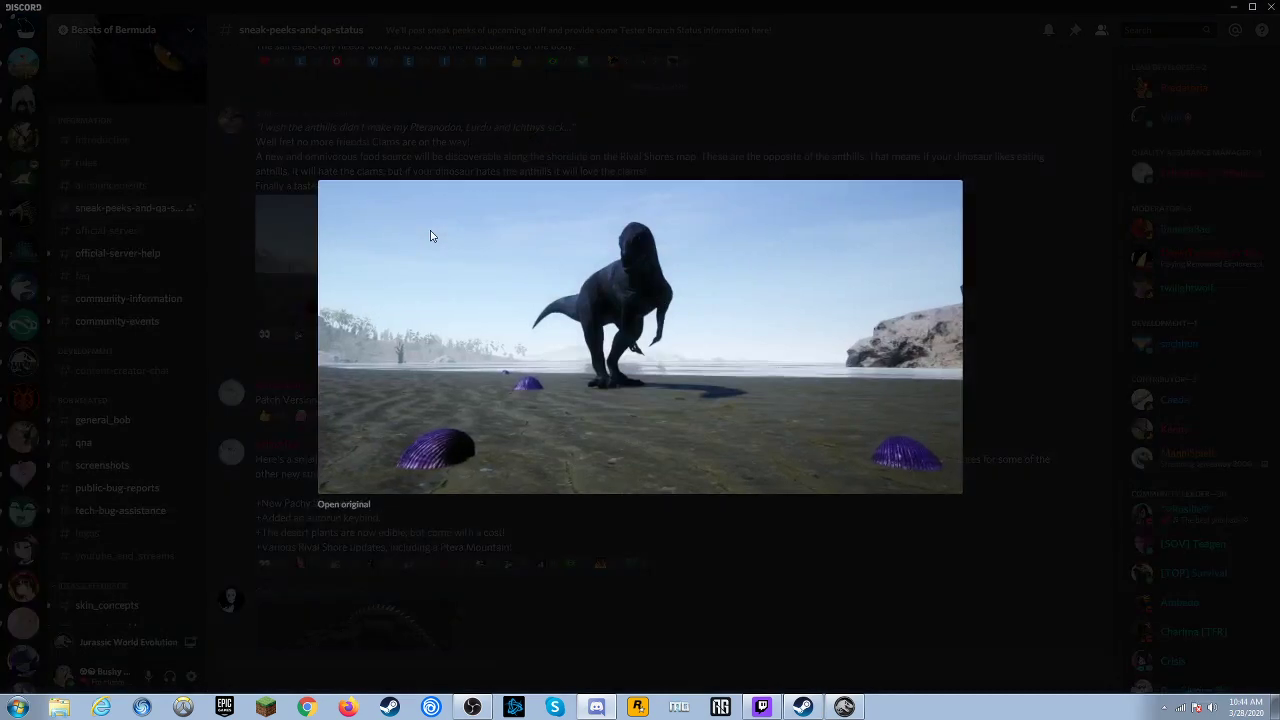
{"action": "left_click", "coordinate": [504, 119]}
{"action": "scroll", "coordinate": [584, 580], "scroll_direction": "down", "scroll_amount": 3}
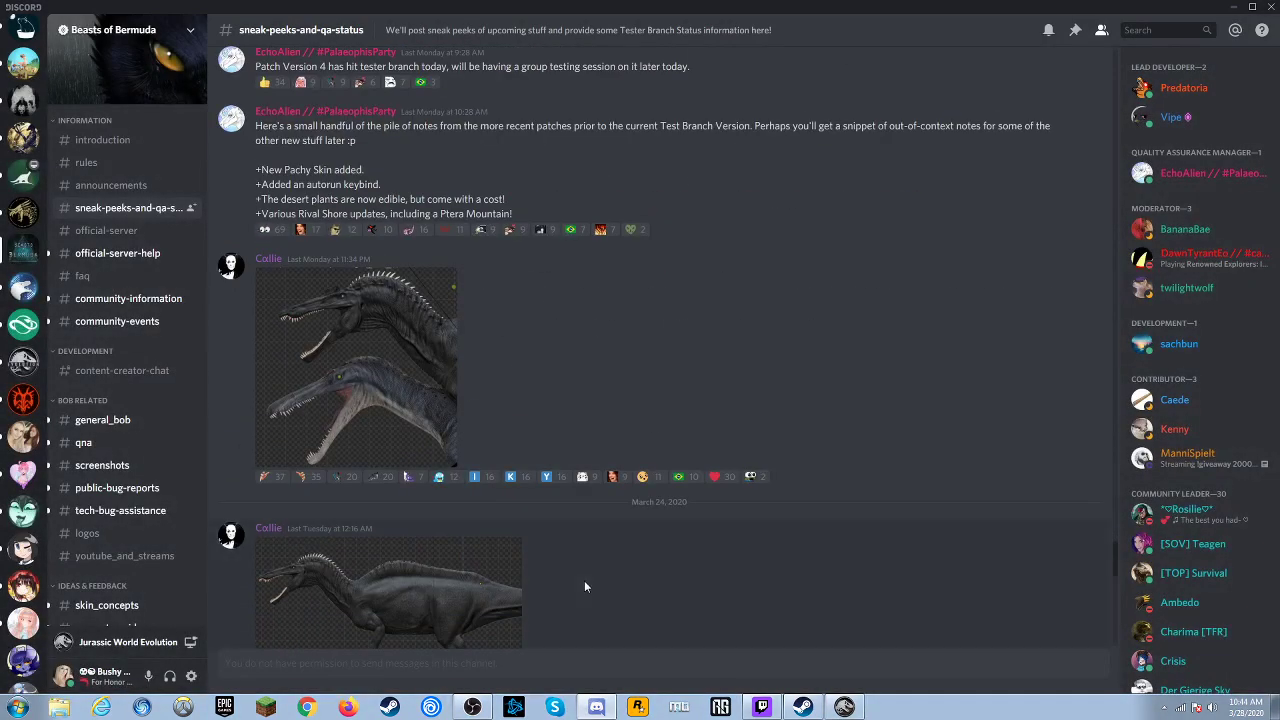
{"action": "scroll", "coordinate": [585, 586], "scroll_direction": "down", "scroll_amount": 2}
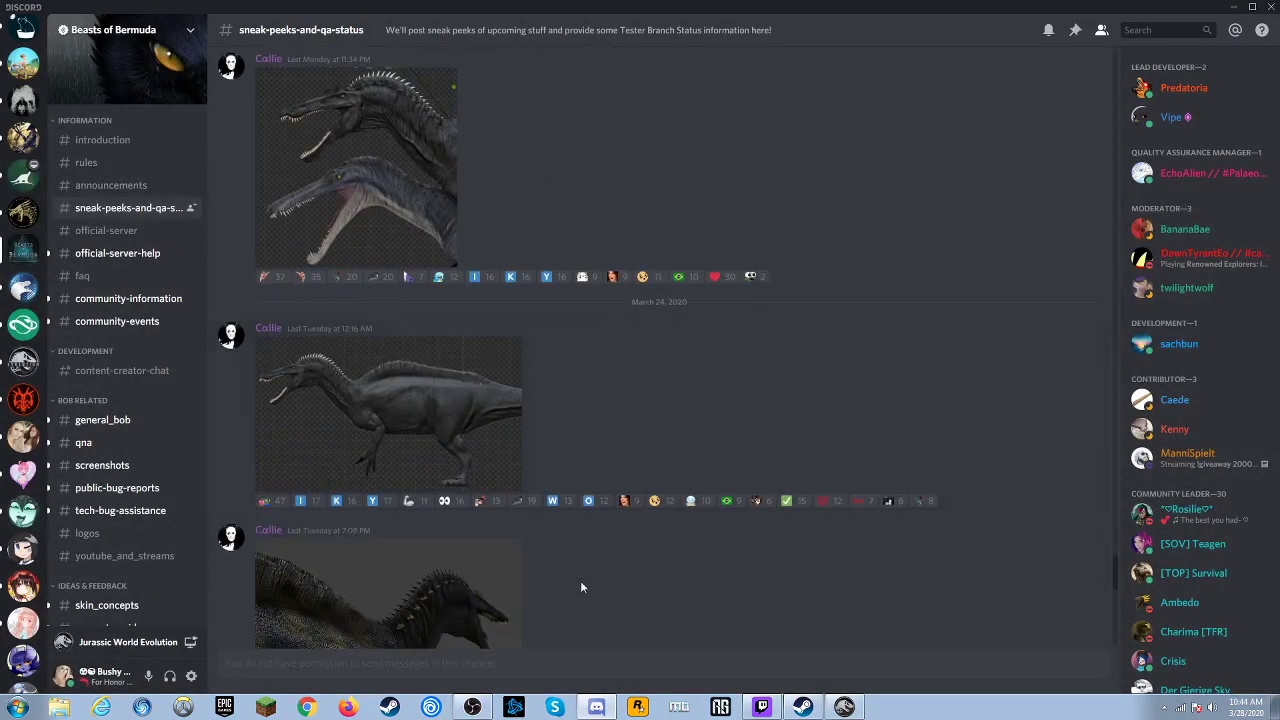
View the two-spinosaur-heads render enlarged, then open the full-body side view large
{"action": "left_click", "coordinate": [363, 234]}
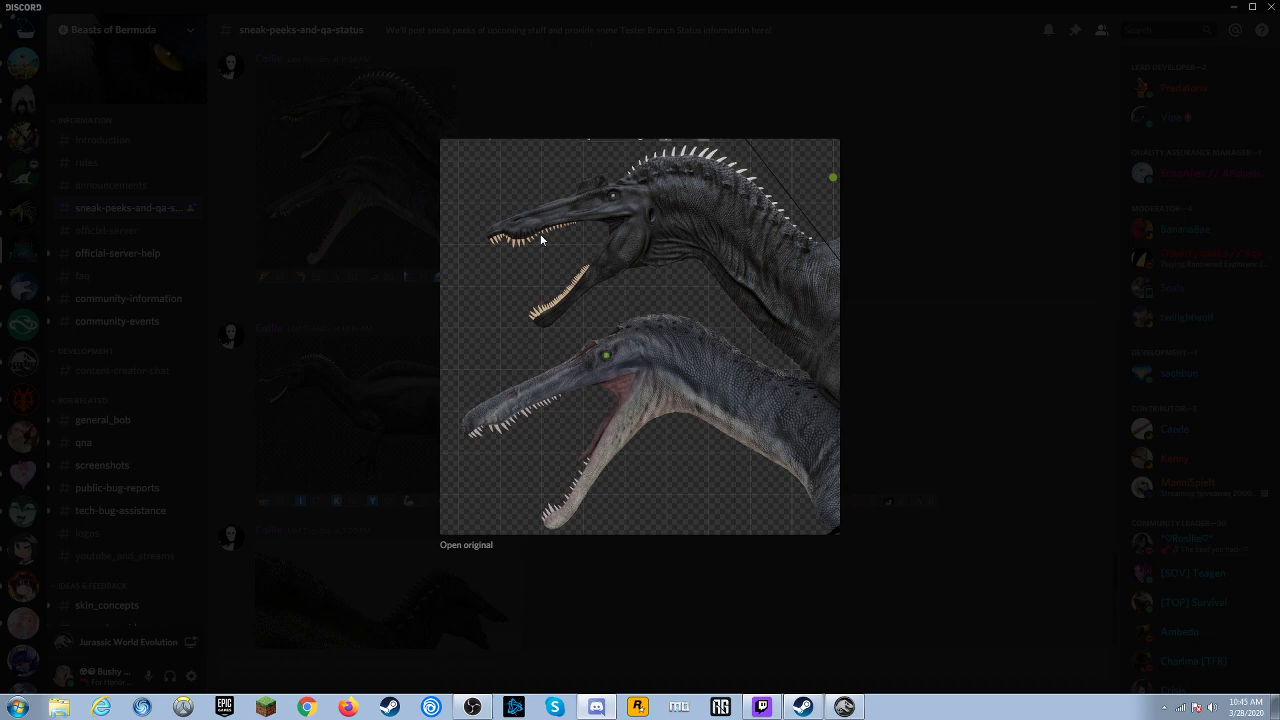
{"action": "left_click", "coordinate": [344, 230]}
{"action": "scroll", "coordinate": [354, 231], "scroll_direction": "down", "scroll_amount": 3}
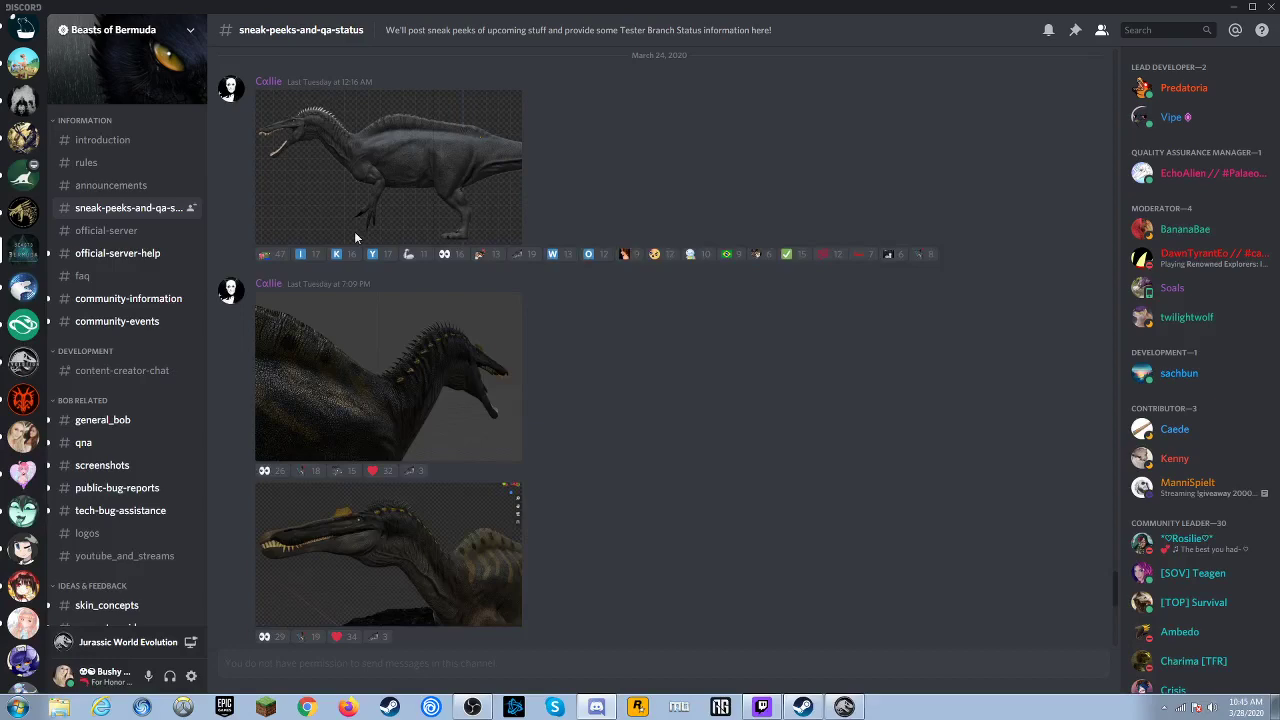
{"action": "scroll", "coordinate": [406, 298], "scroll_direction": "up", "scroll_amount": 2}
{"action": "left_click", "coordinate": [407, 303]}
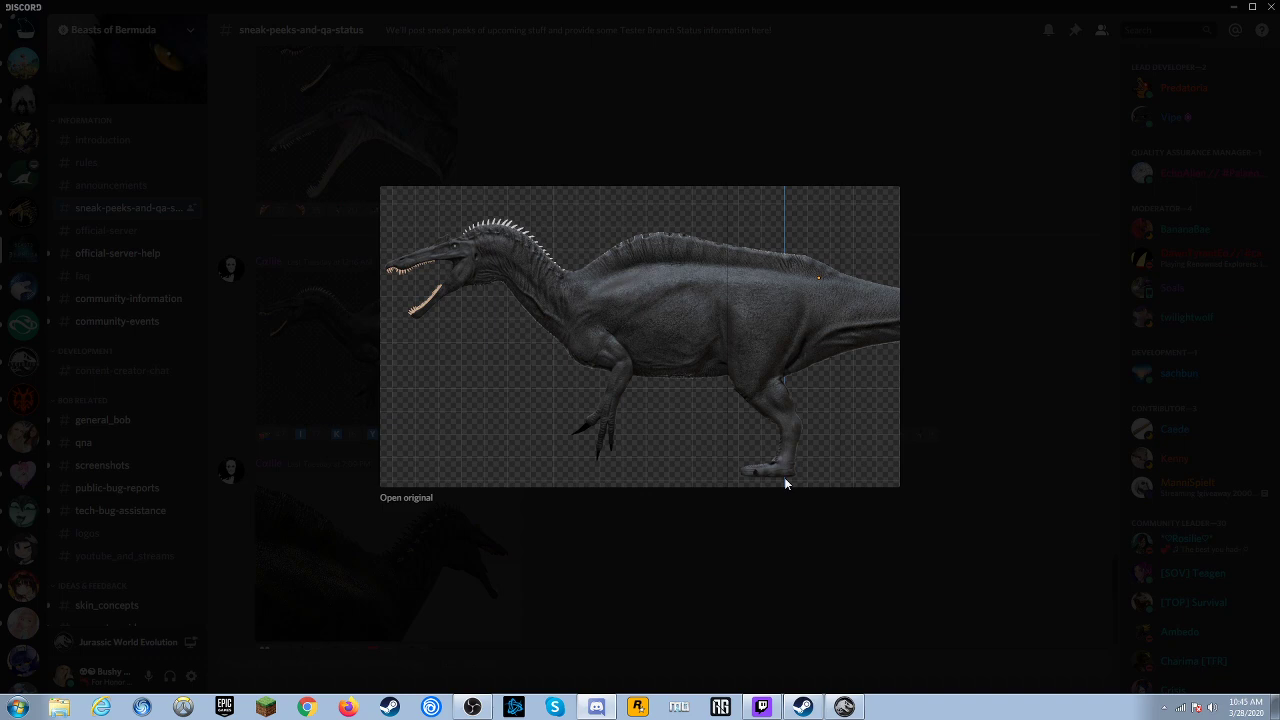
Close the side view and view the dark neck and yellow-striped full-body renders enlarged
{"action": "left_click", "coordinate": [724, 144]}
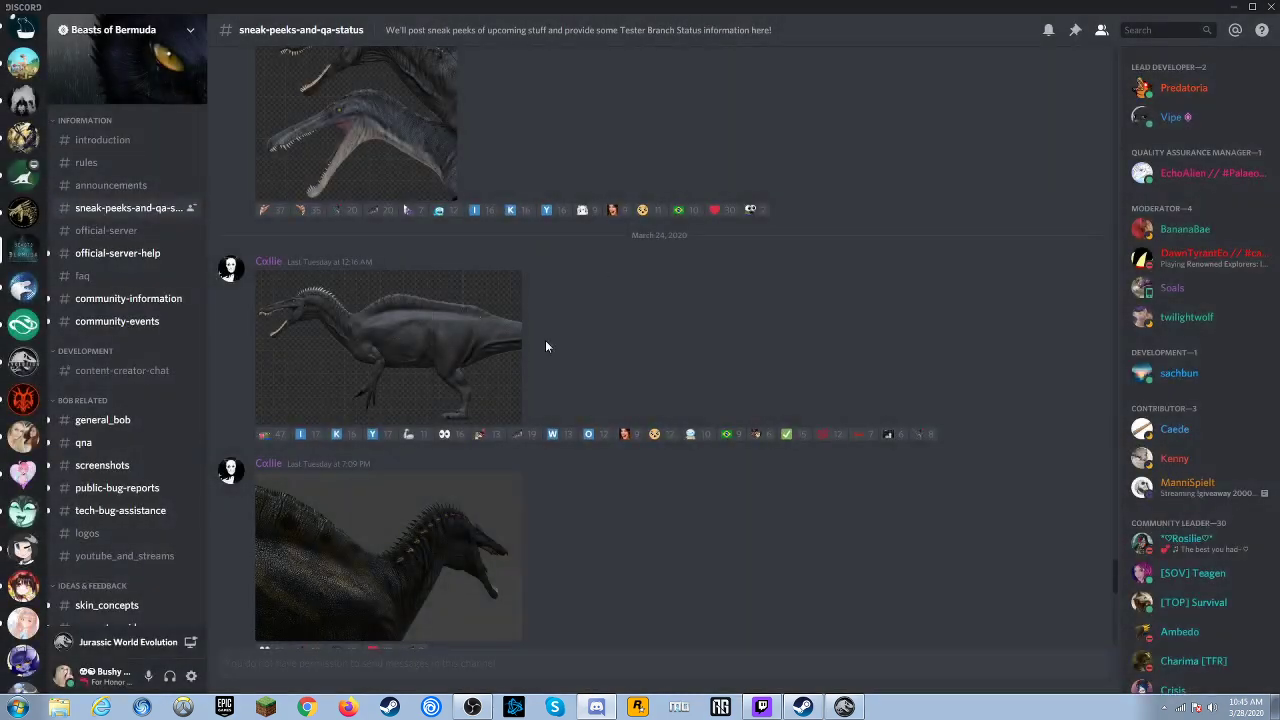
{"action": "scroll", "coordinate": [545, 342], "scroll_direction": "down", "scroll_amount": 3}
{"action": "scroll", "coordinate": [463, 414], "scroll_direction": "down", "scroll_amount": 1}
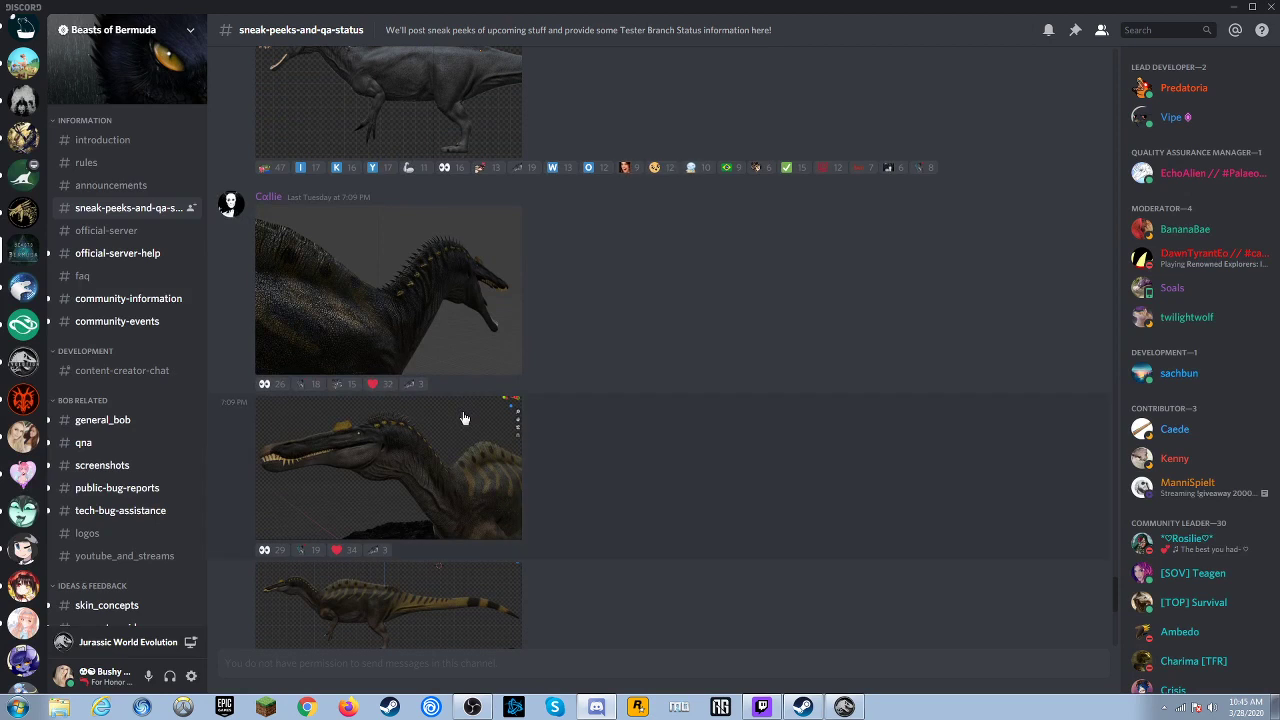
{"action": "left_click", "coordinate": [396, 334]}
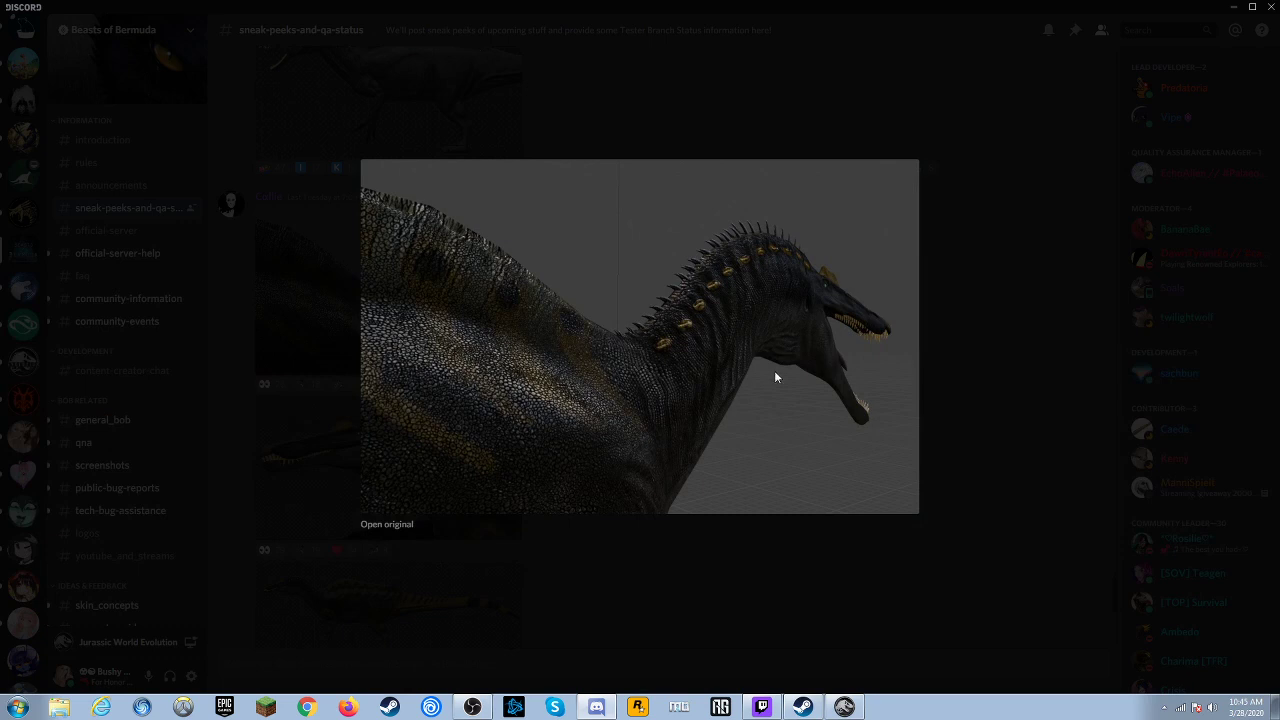
{"action": "left_click", "coordinate": [424, 130]}
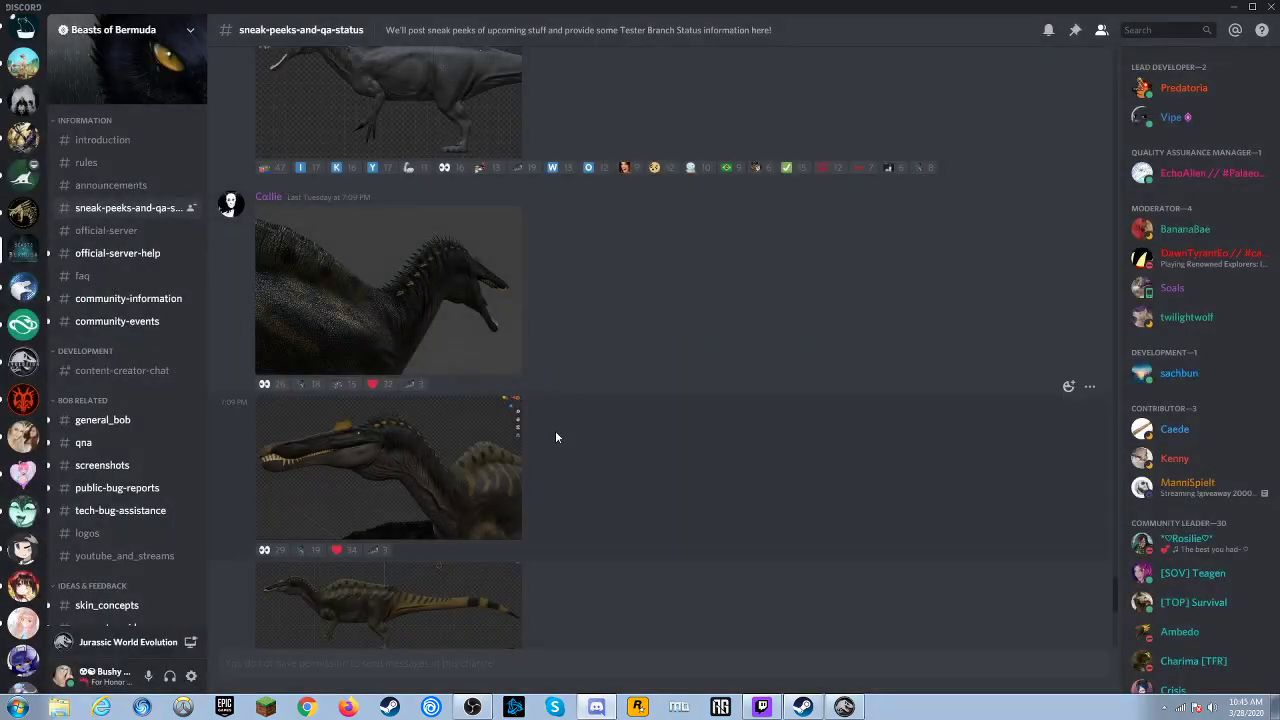
{"action": "scroll", "coordinate": [553, 434], "scroll_direction": "down", "scroll_amount": 1}
{"action": "scroll", "coordinate": [552, 437], "scroll_direction": "down", "scroll_amount": 1}
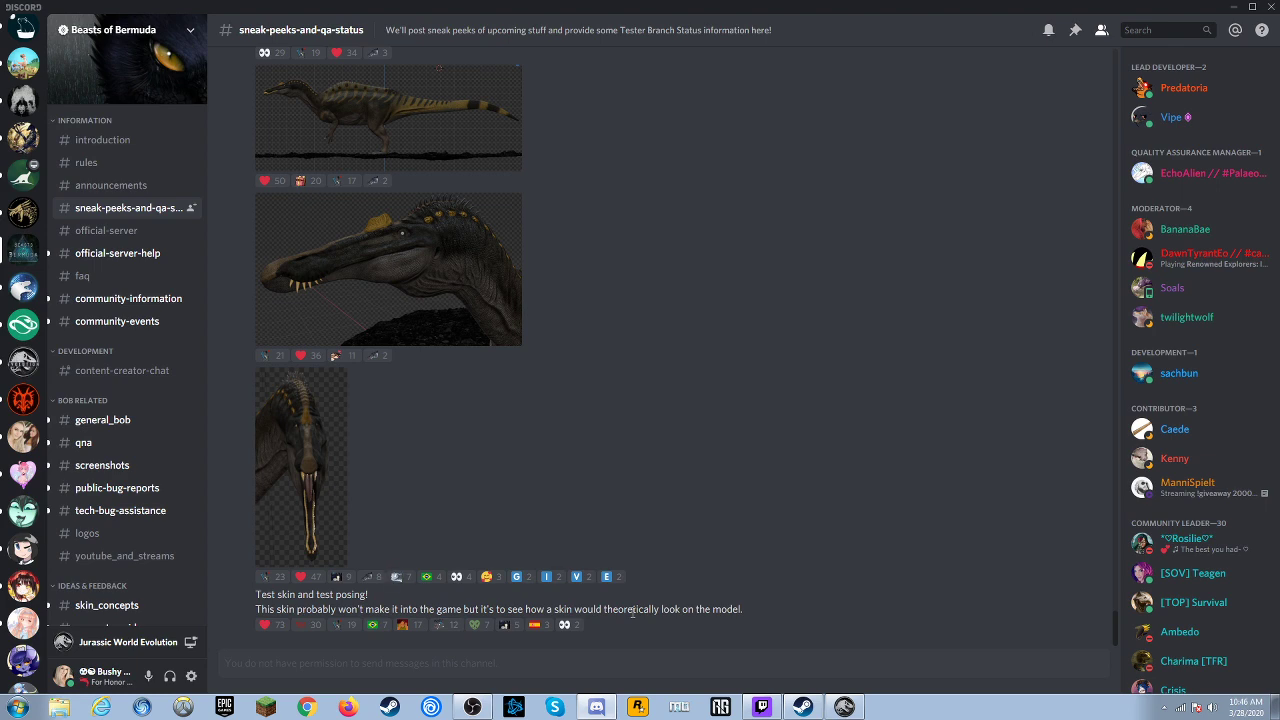
{"action": "left_click", "coordinate": [357, 67]}
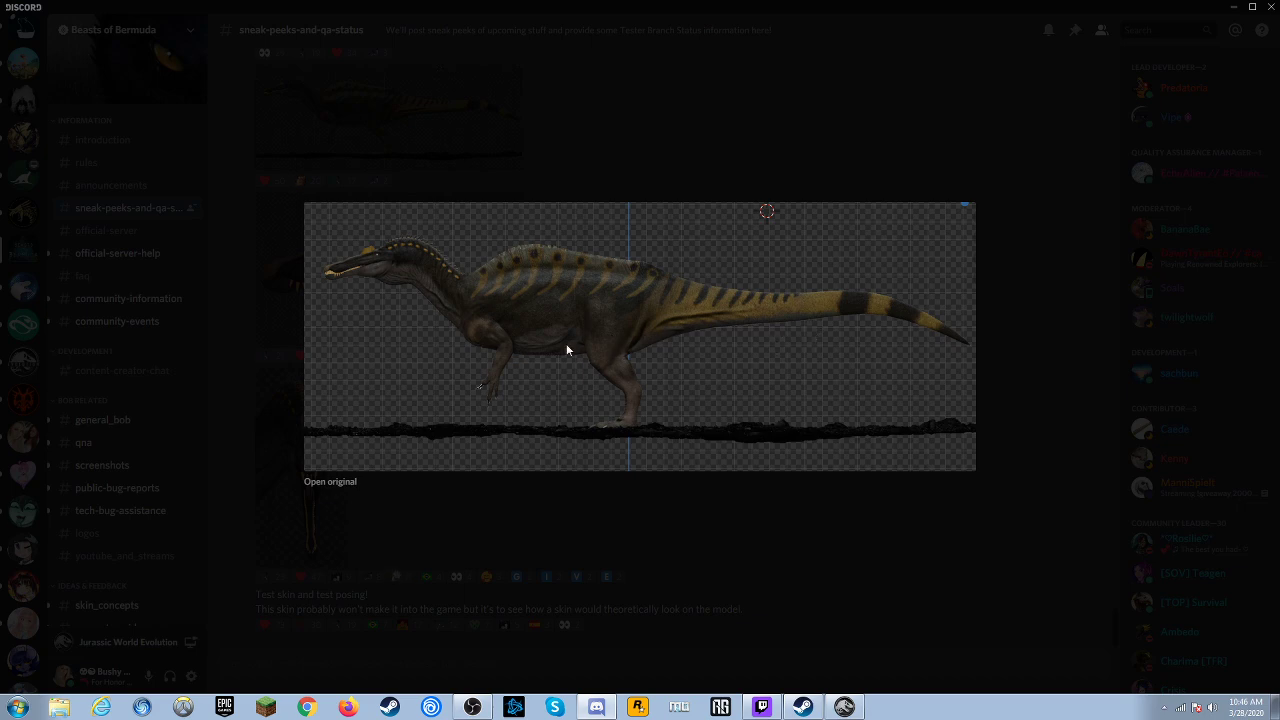
{"action": "left_click", "coordinate": [506, 148]}
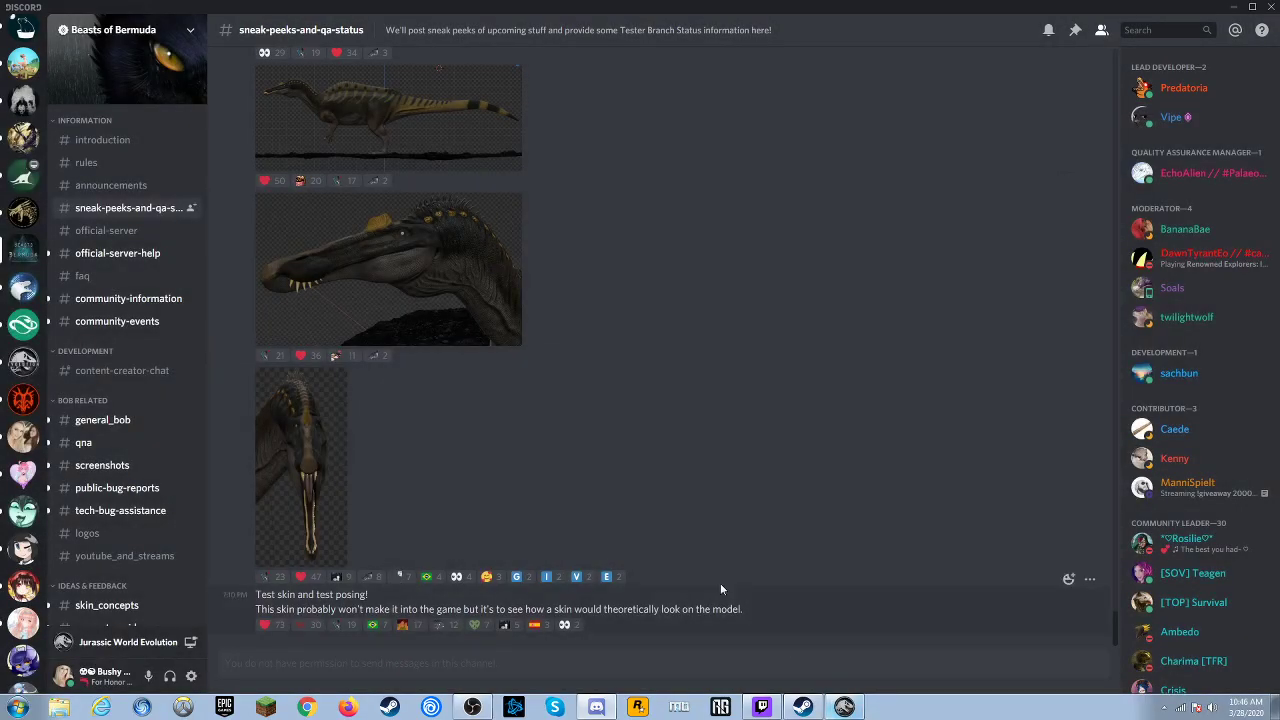
{"action": "scroll", "coordinate": [603, 408], "scroll_direction": "up", "scroll_amount": 3}
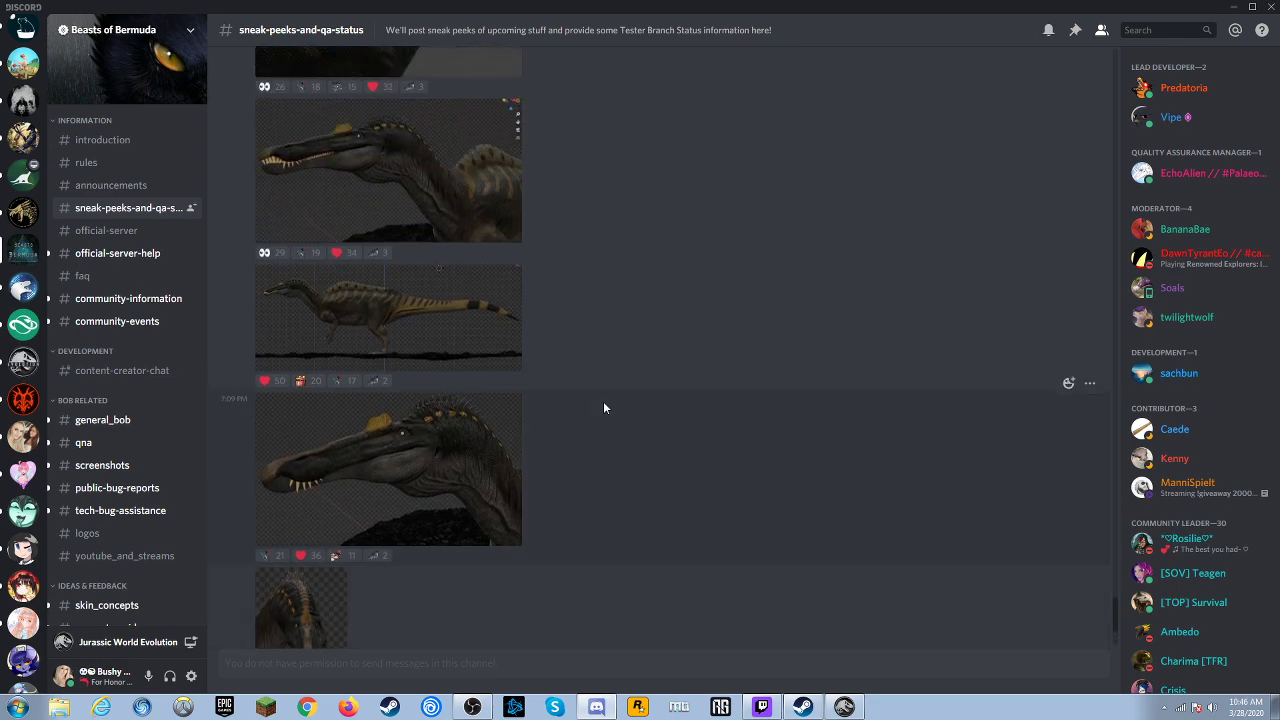
View the yellow-striped side view, dark neck and yellow-crested head renders enlarged
{"action": "left_click", "coordinate": [462, 345]}
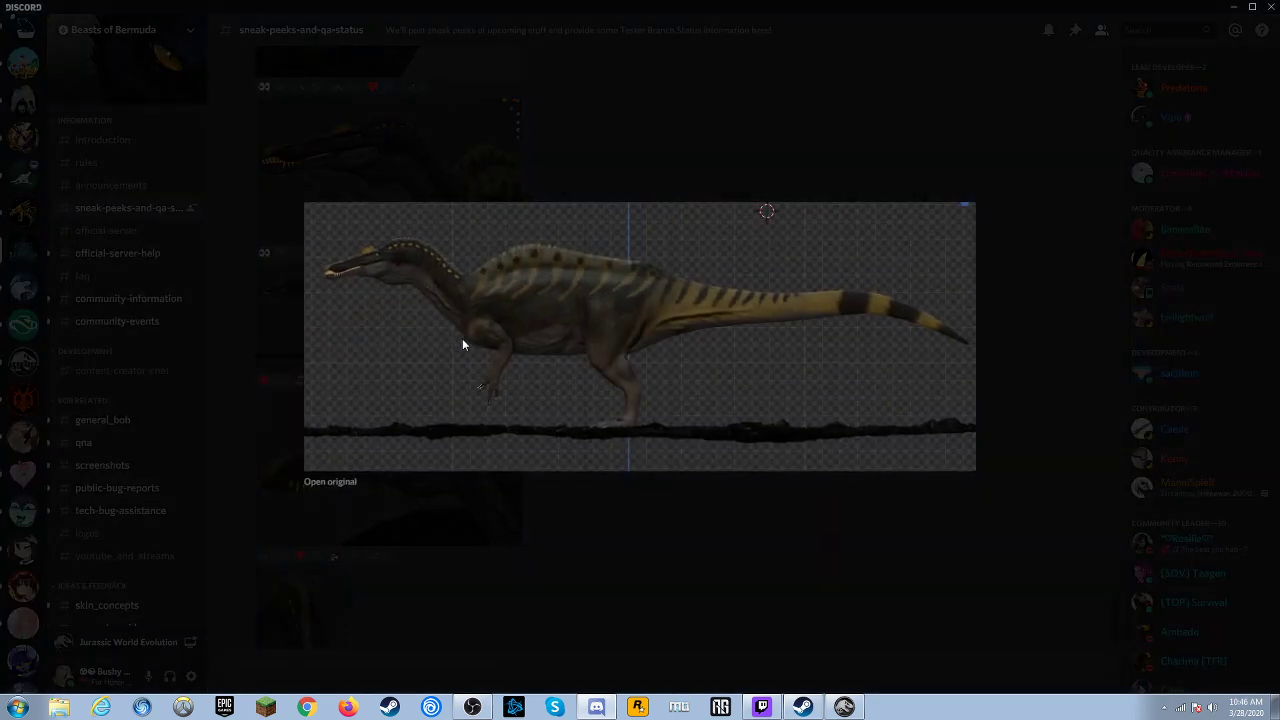
{"action": "left_click", "coordinate": [194, 266]}
{"action": "scroll", "coordinate": [355, 276], "scroll_direction": "up", "scroll_amount": 1}
{"action": "scroll", "coordinate": [355, 276], "scroll_direction": "up", "scroll_amount": 2}
{"action": "left_click", "coordinate": [378, 217]}
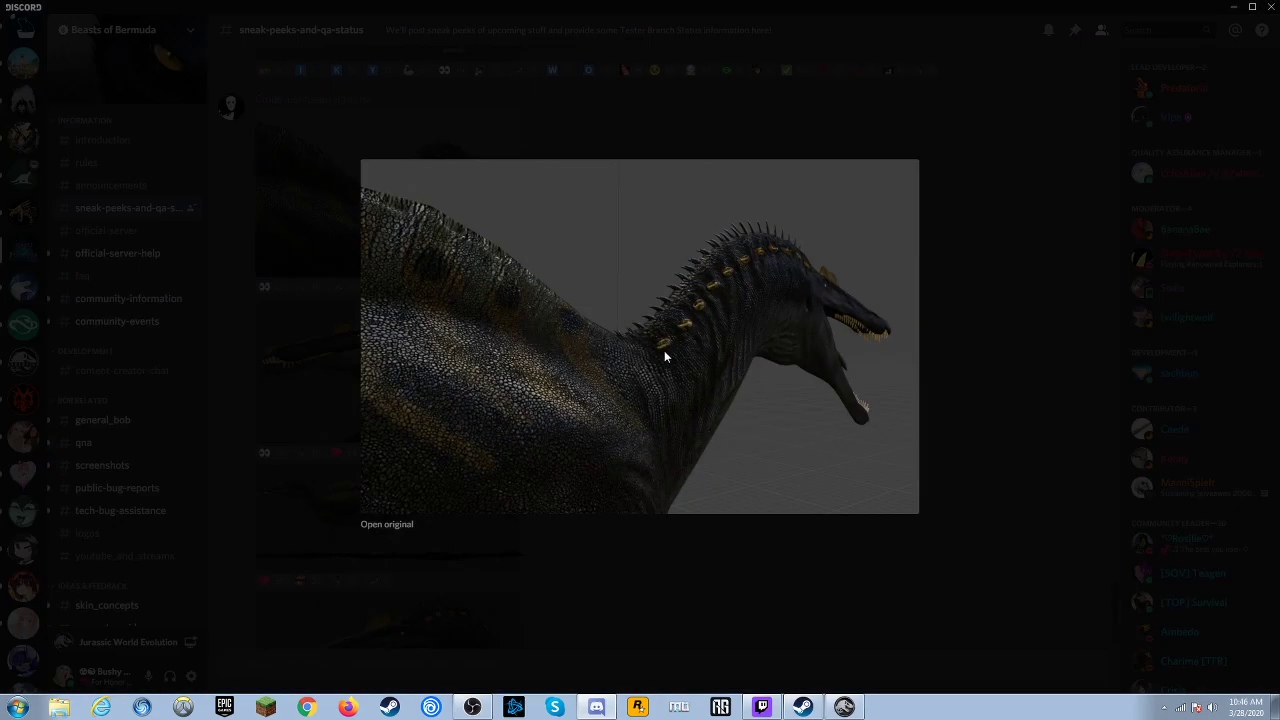
{"action": "left_click", "coordinate": [805, 108]}
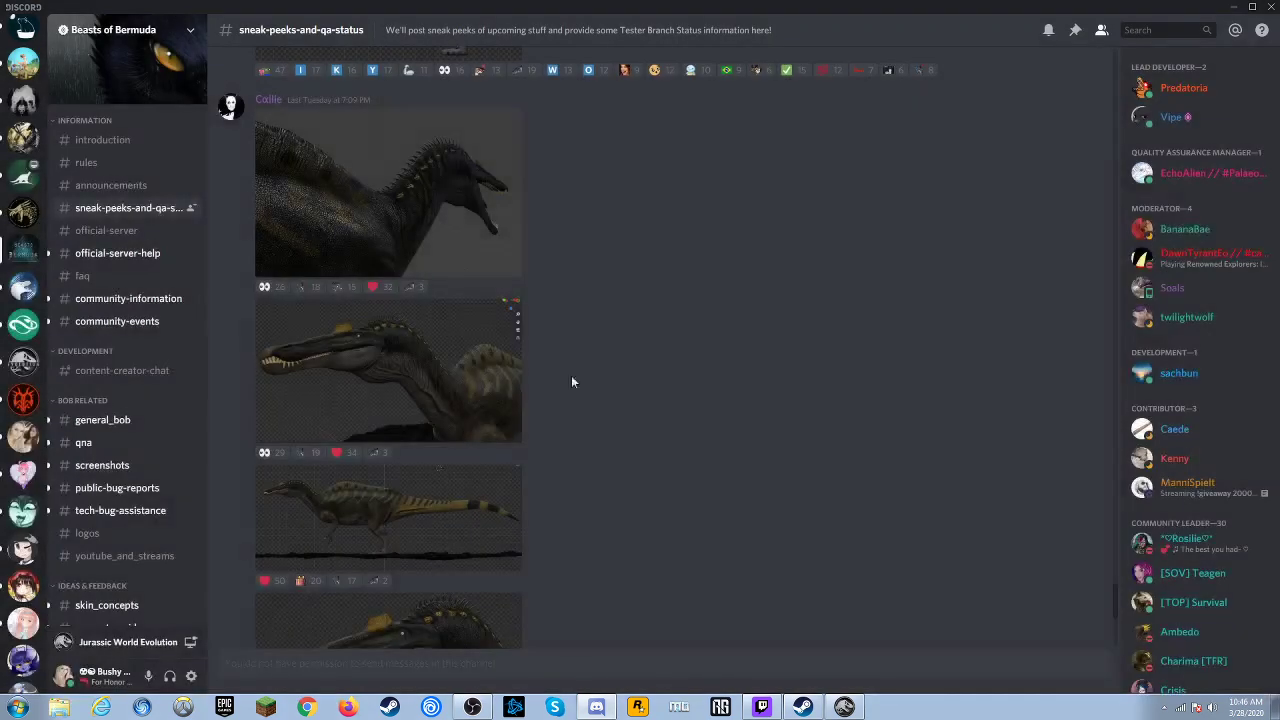
{"action": "left_click", "coordinate": [466, 382]}
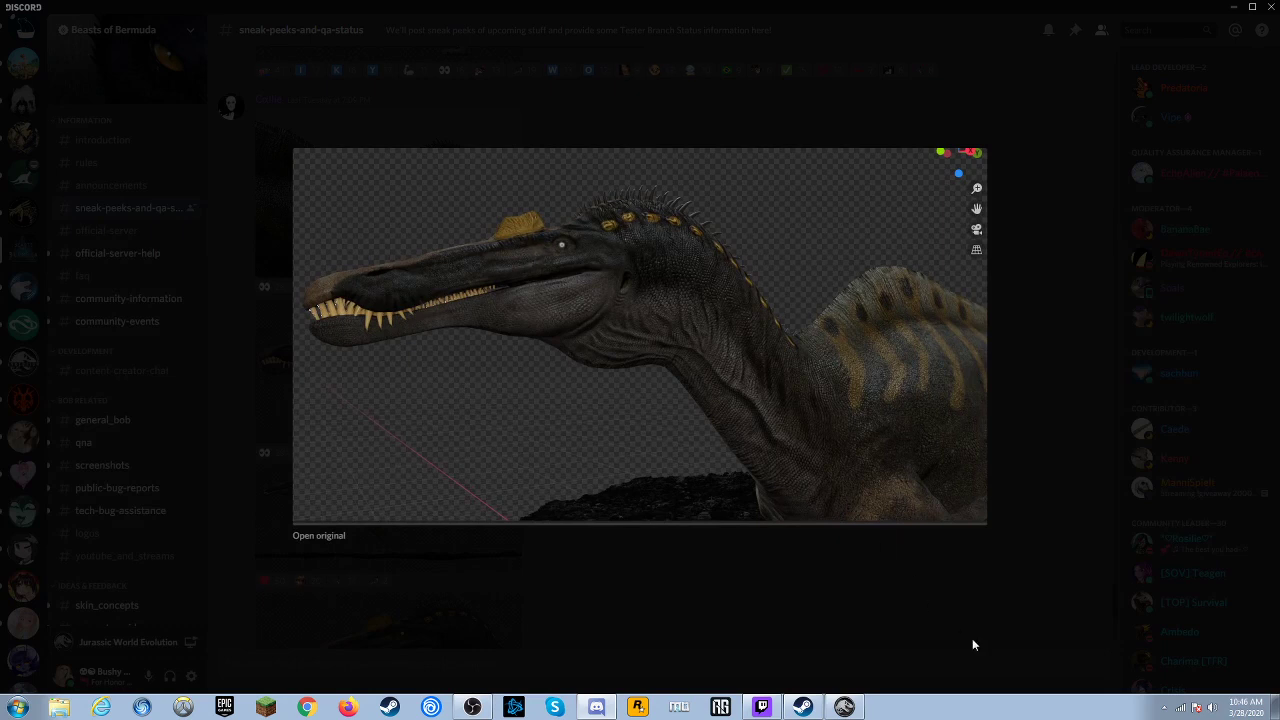
{"action": "left_click", "coordinate": [944, 634]}
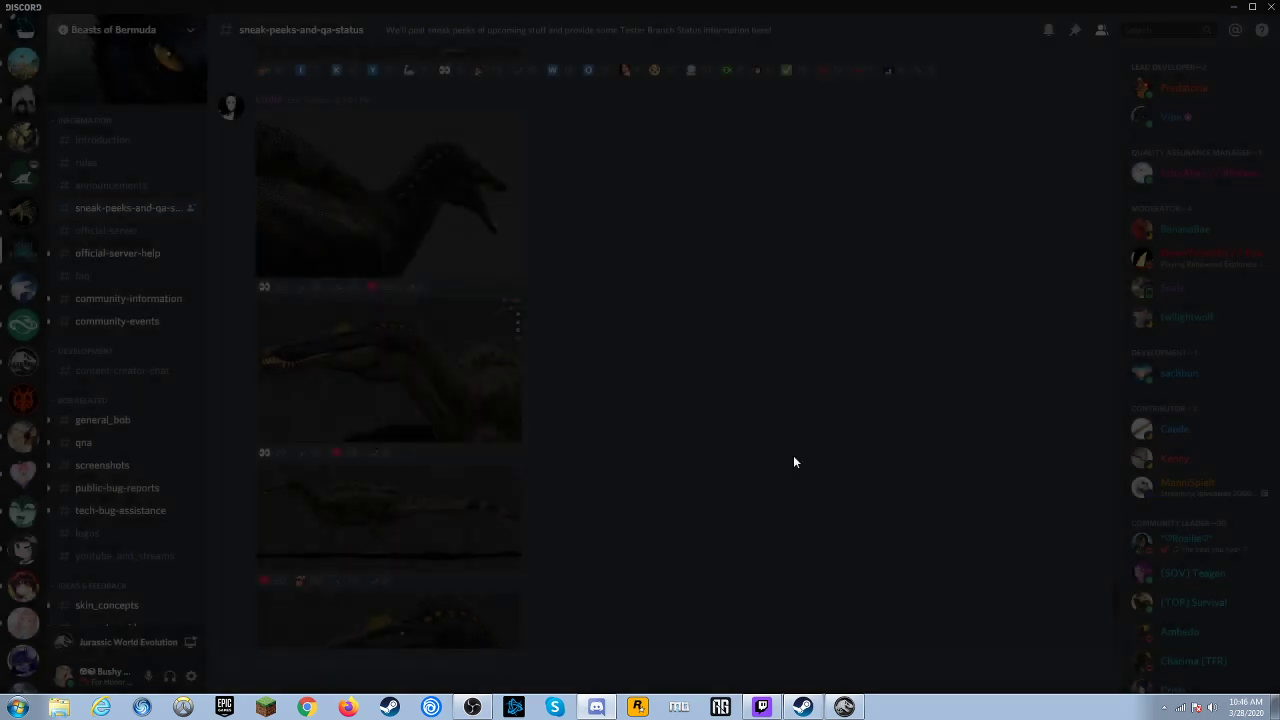
{"action": "scroll", "coordinate": [762, 437], "scroll_direction": "down", "scroll_amount": 3}
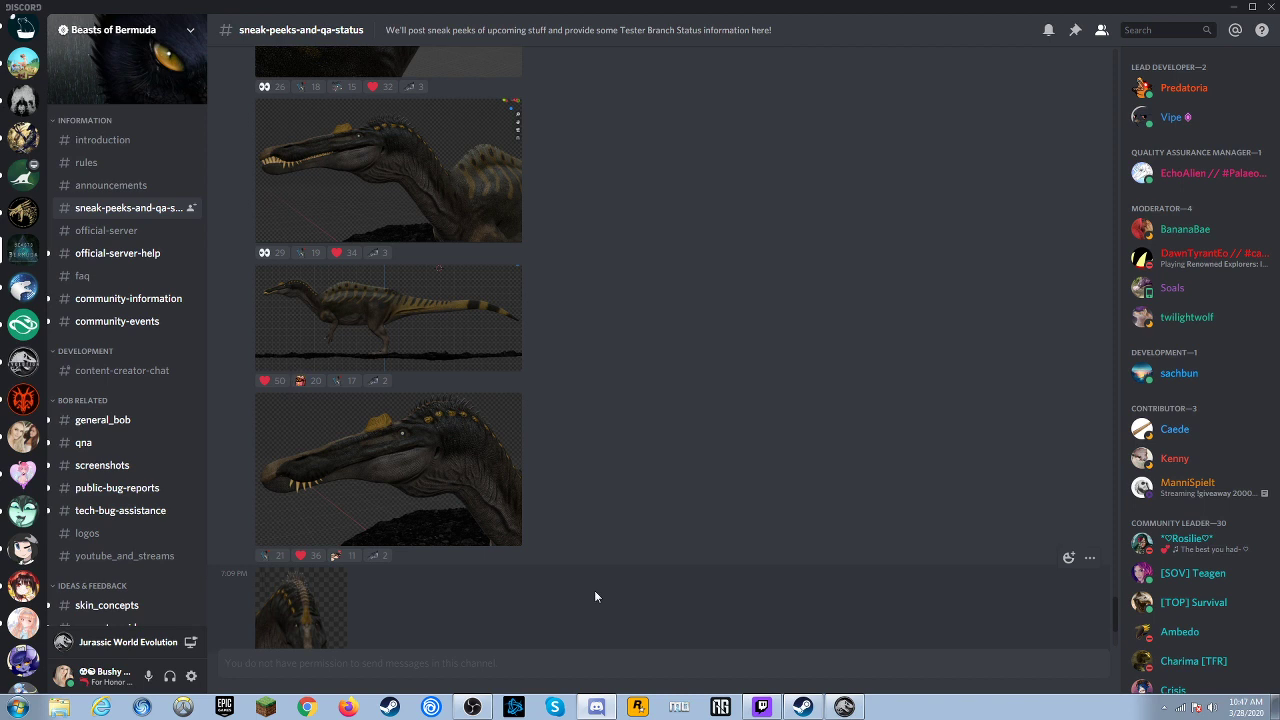
Enlarge the yellow-crested spinosaur head close-up render
{"action": "left_click", "coordinate": [458, 499]}
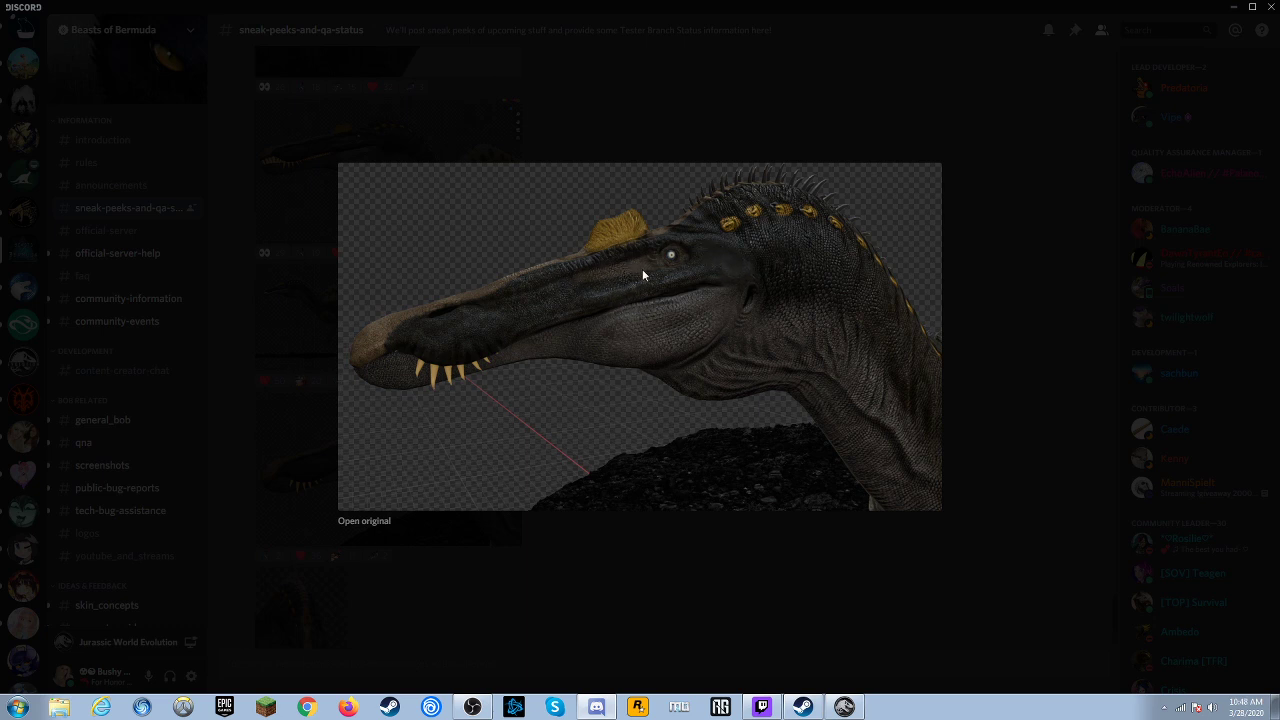
Close the head close-up, then view the head-on spinosaur render enlarged and close it
{"action": "left_click", "coordinate": [596, 545]}
{"action": "scroll", "coordinate": [500, 530], "scroll_direction": "down", "scroll_amount": 3}
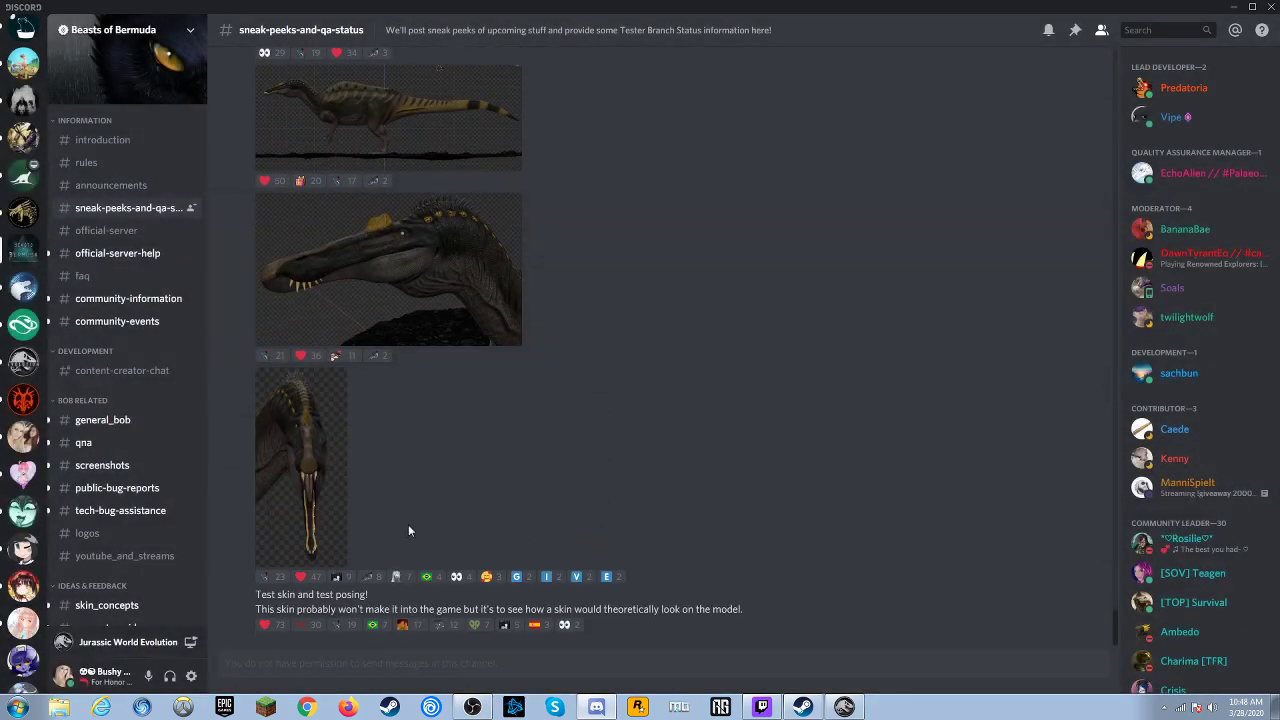
{"action": "left_click", "coordinate": [335, 516]}
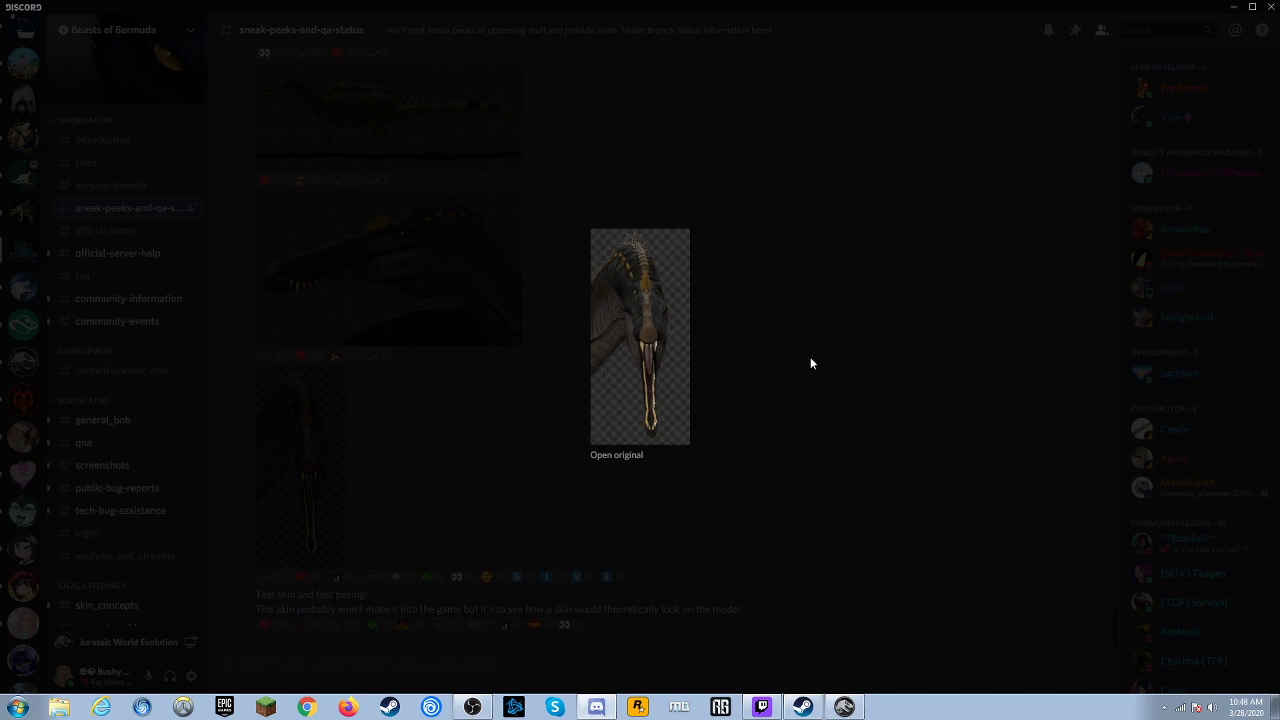
{"action": "left_click", "coordinate": [815, 269]}
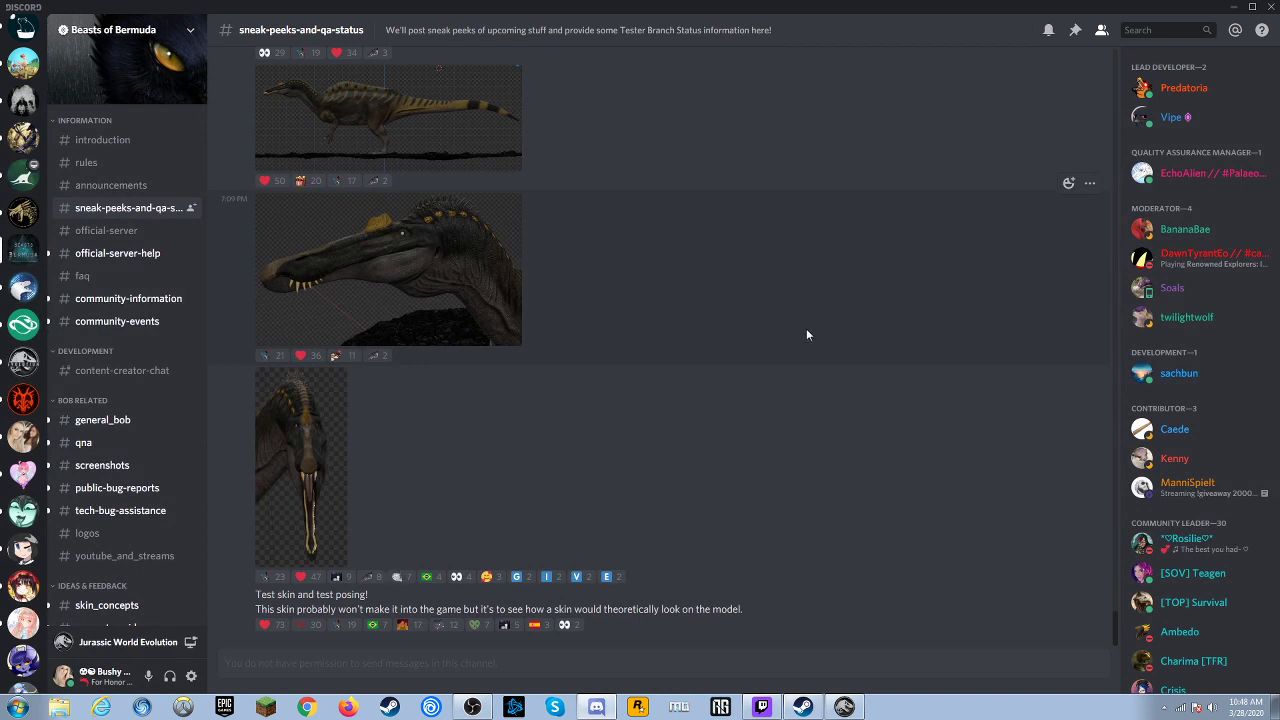
{"action": "mouse_move", "coordinate": [741, 336]}
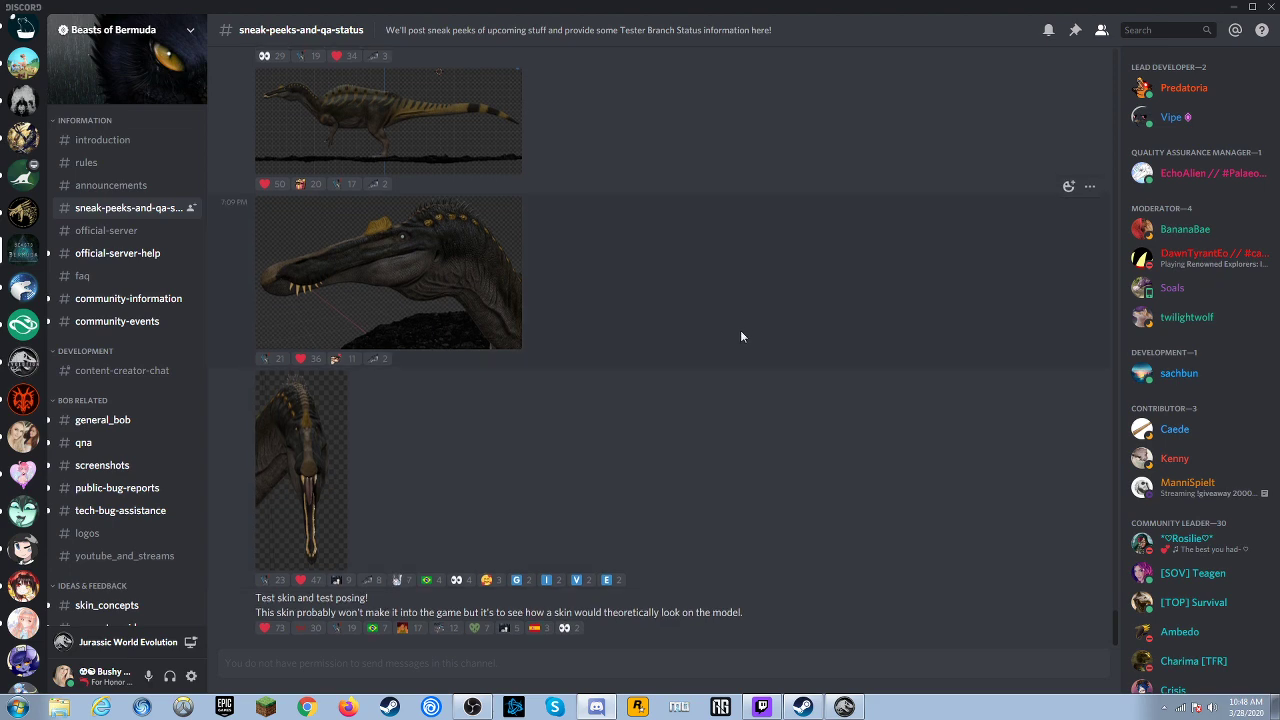
{"action": "scroll", "coordinate": [740, 335], "scroll_direction": "up", "scroll_amount": 4}
{"action": "scroll", "coordinate": [663, 355], "scroll_direction": "down", "scroll_amount": 4}
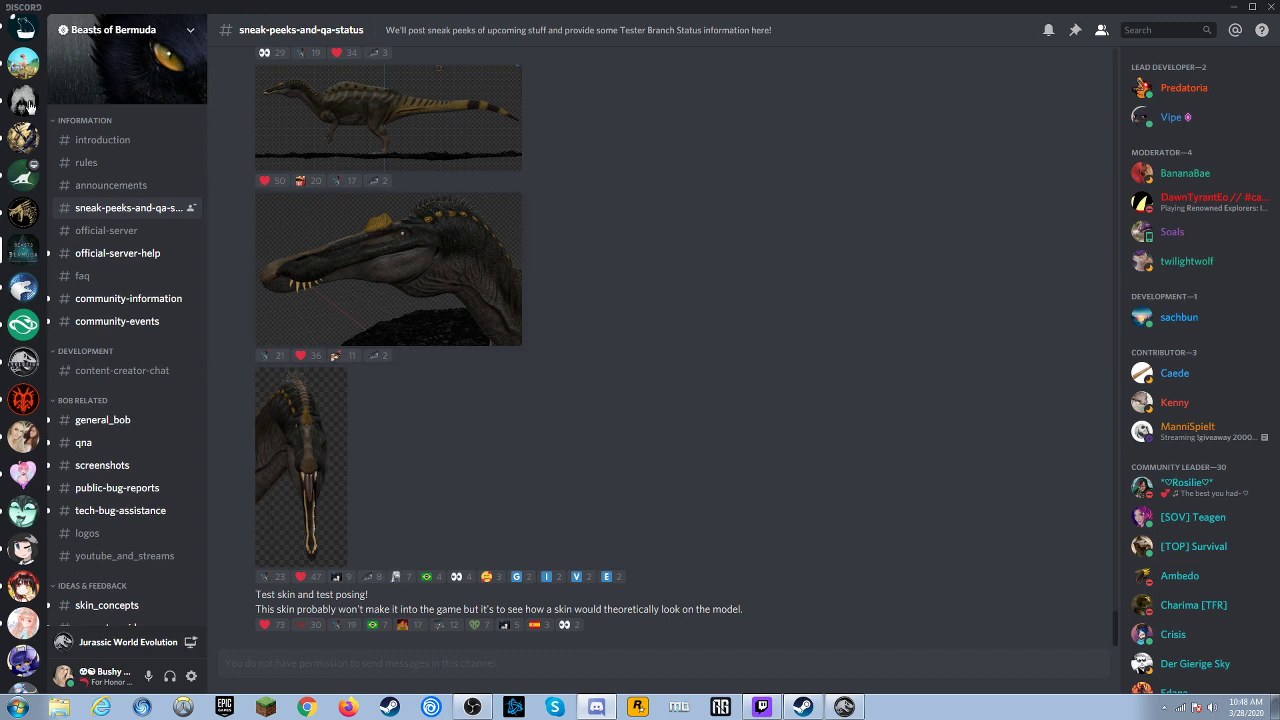
Switch to Paleo Pines, read its announcements, and open the dino-dex channel
{"action": "left_click", "coordinate": [22, 62]}
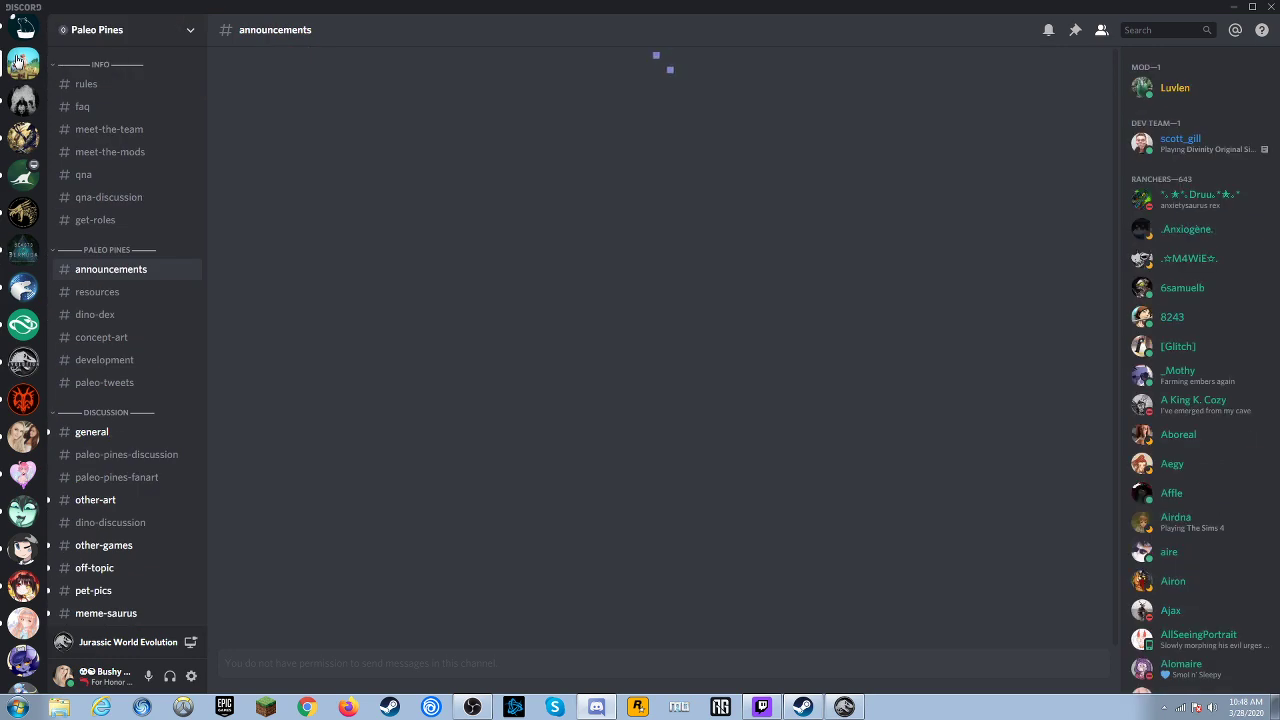
{"action": "scroll", "coordinate": [419, 113], "scroll_direction": "up", "scroll_amount": 5}
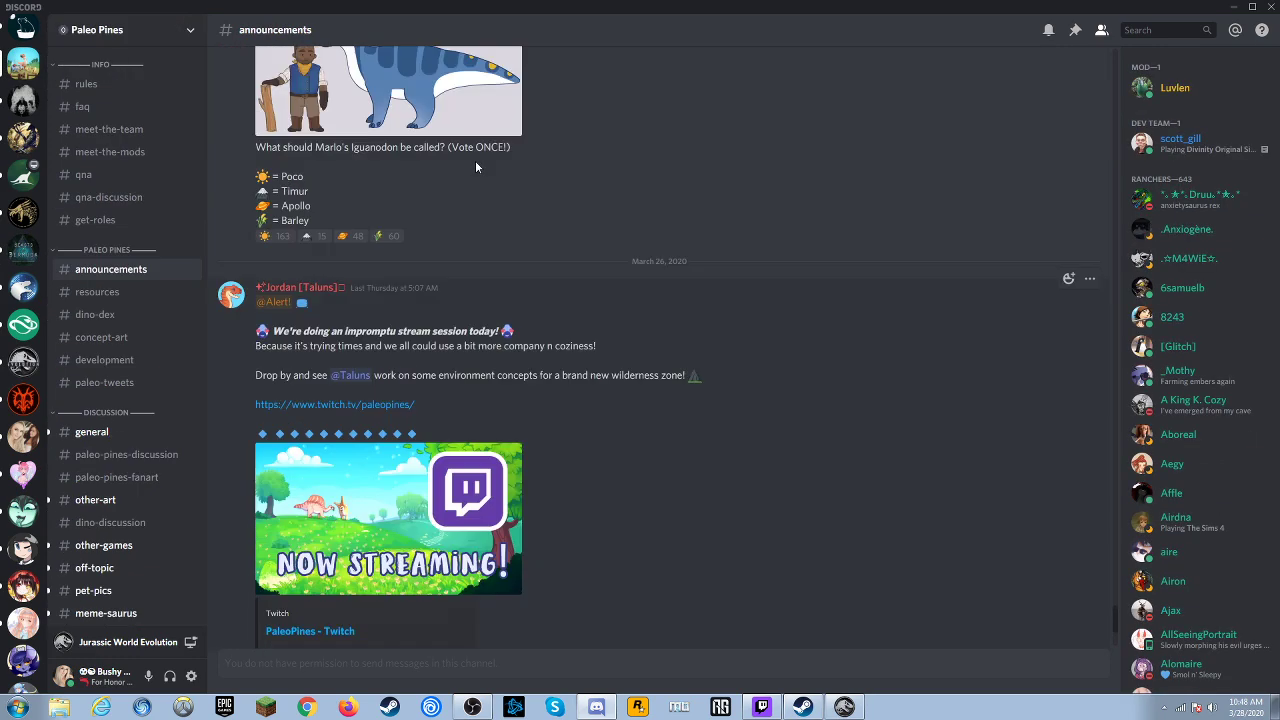
{"action": "scroll", "coordinate": [445, 197], "scroll_direction": "up", "scroll_amount": 2}
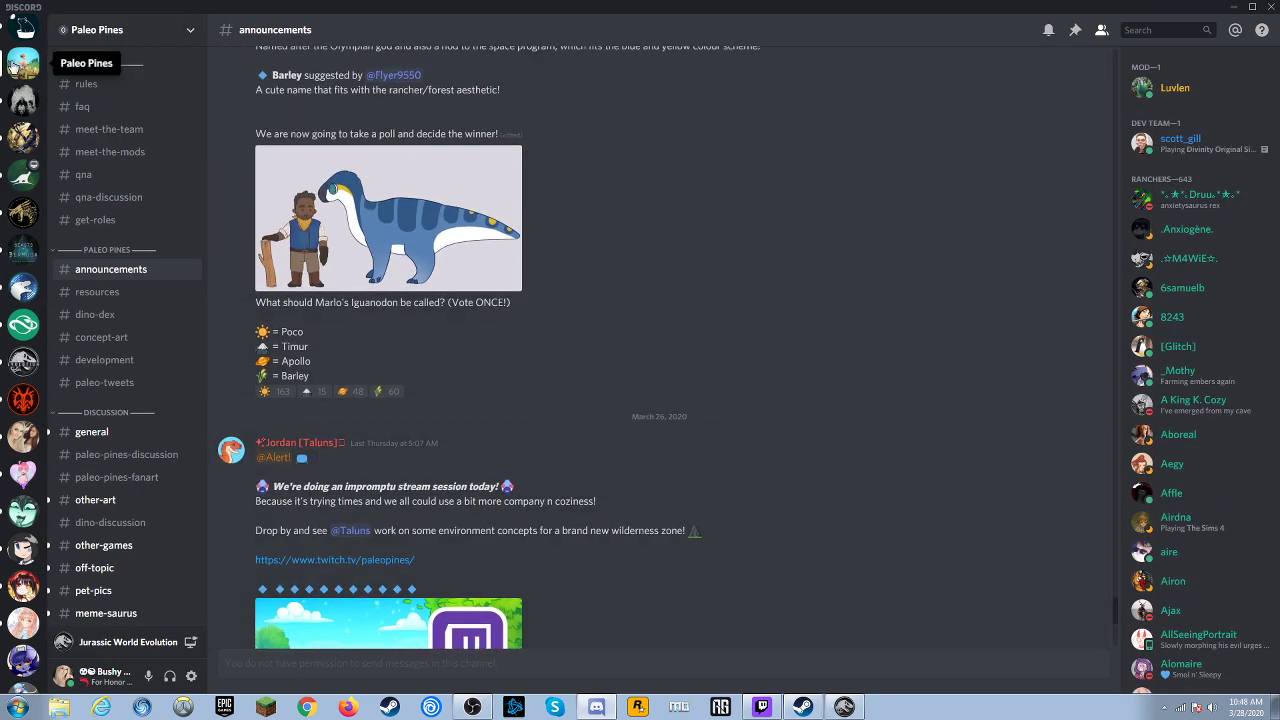
{"action": "scroll", "coordinate": [529, 352], "scroll_direction": "up", "scroll_amount": 5}
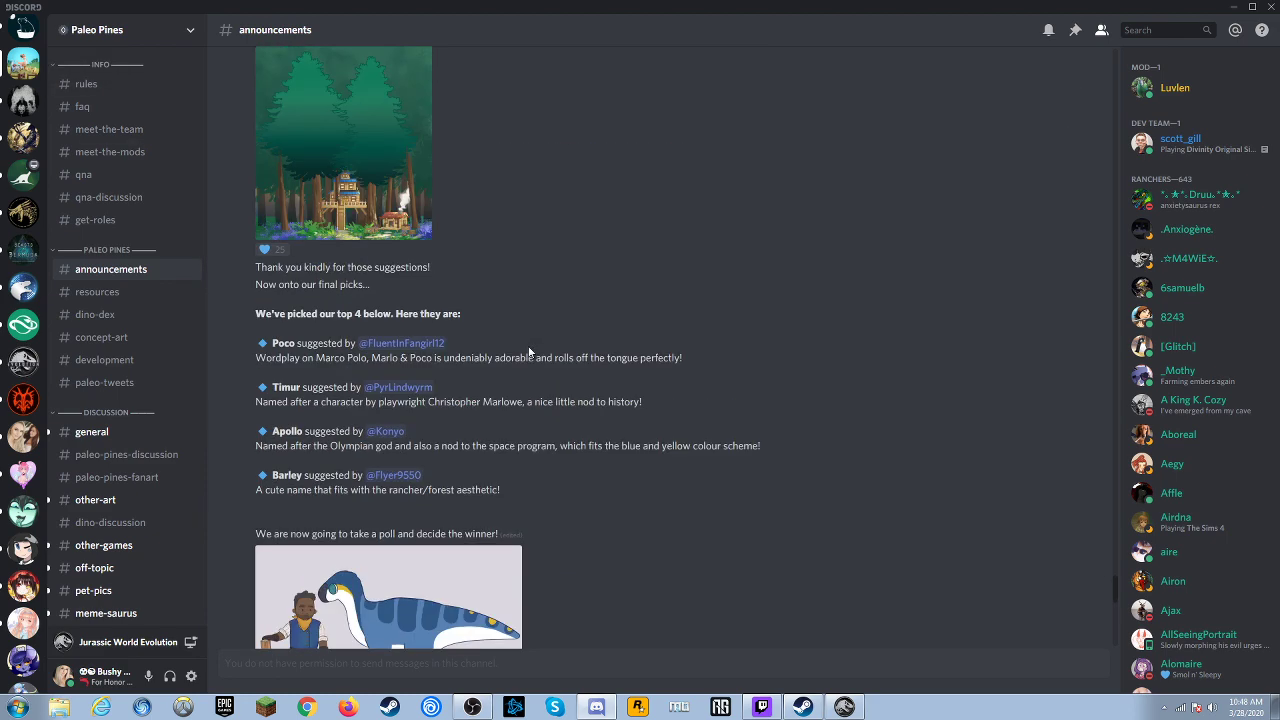
{"action": "scroll", "coordinate": [529, 352], "scroll_direction": "up", "scroll_amount": 5}
{"action": "scroll", "coordinate": [529, 352], "scroll_direction": "up", "scroll_amount": 3}
{"action": "scroll", "coordinate": [529, 352], "scroll_direction": "up", "scroll_amount": 3}
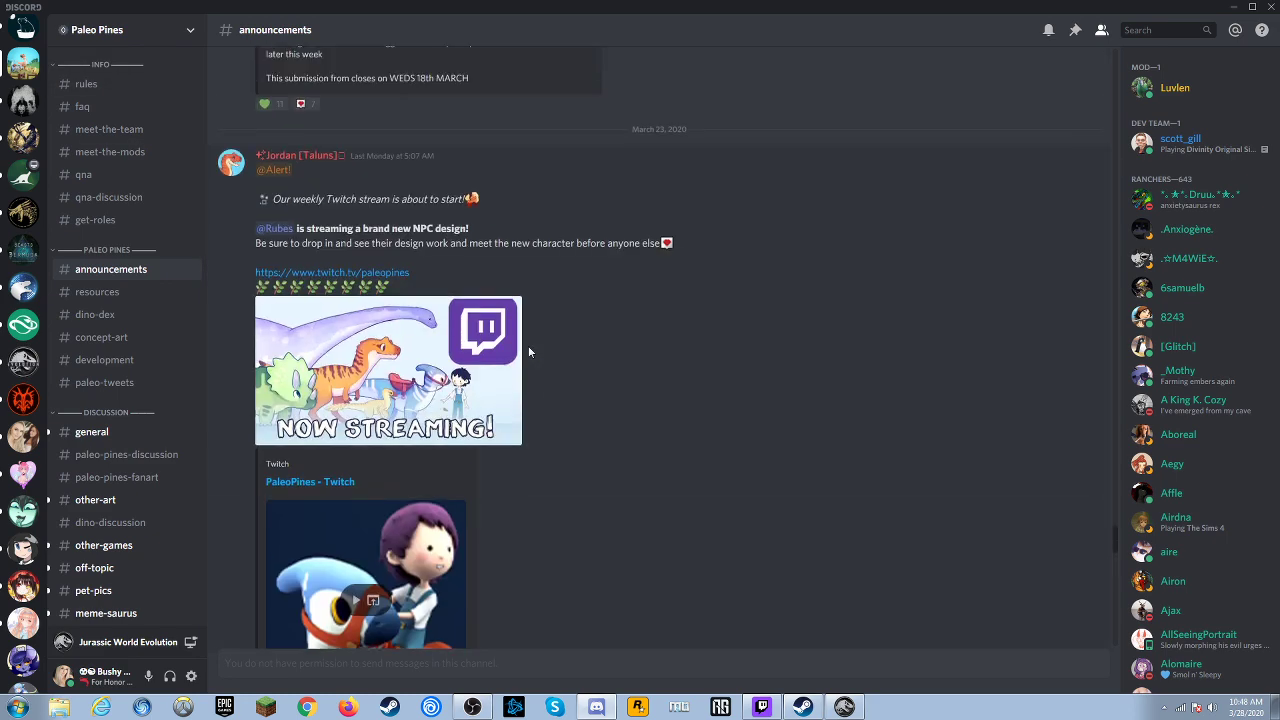
{"action": "scroll", "coordinate": [530, 350], "scroll_direction": "up", "scroll_amount": 4}
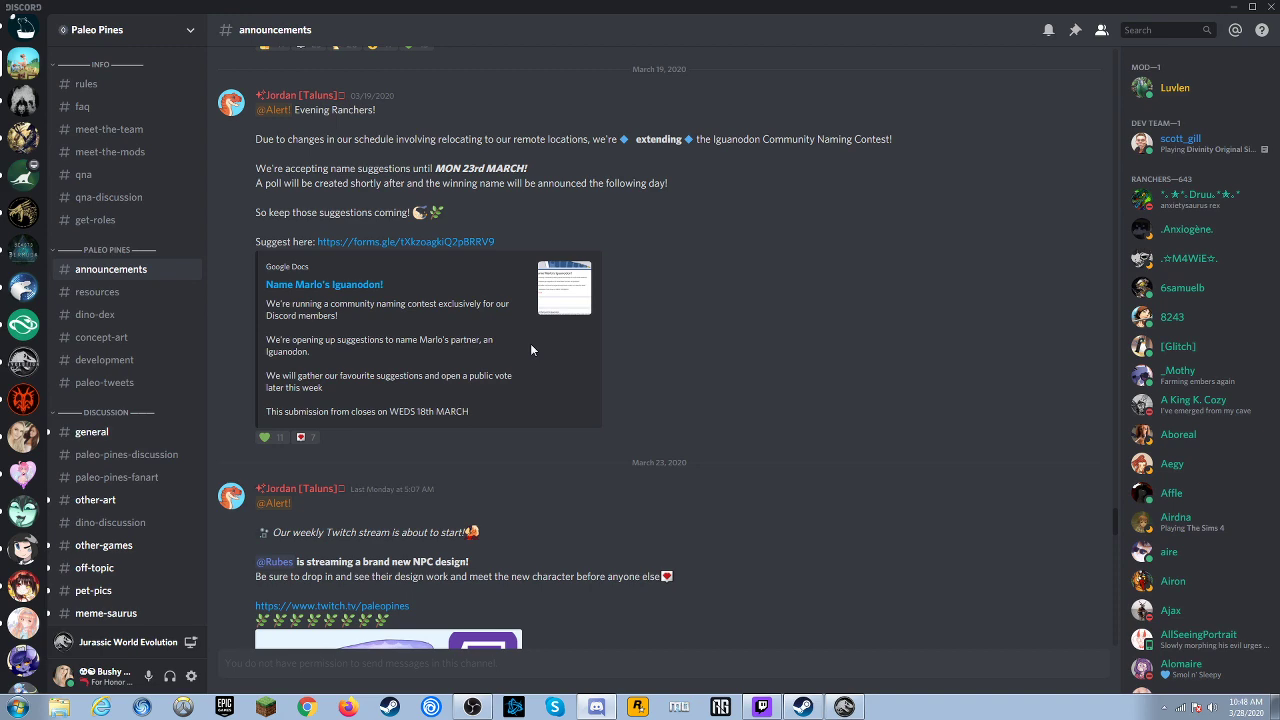
{"action": "scroll", "coordinate": [530, 343], "scroll_direction": "down", "scroll_amount": 5}
{"action": "scroll", "coordinate": [530, 343], "scroll_direction": "down", "scroll_amount": 5}
{"action": "scroll", "coordinate": [528, 336], "scroll_direction": "down", "scroll_amount": 5}
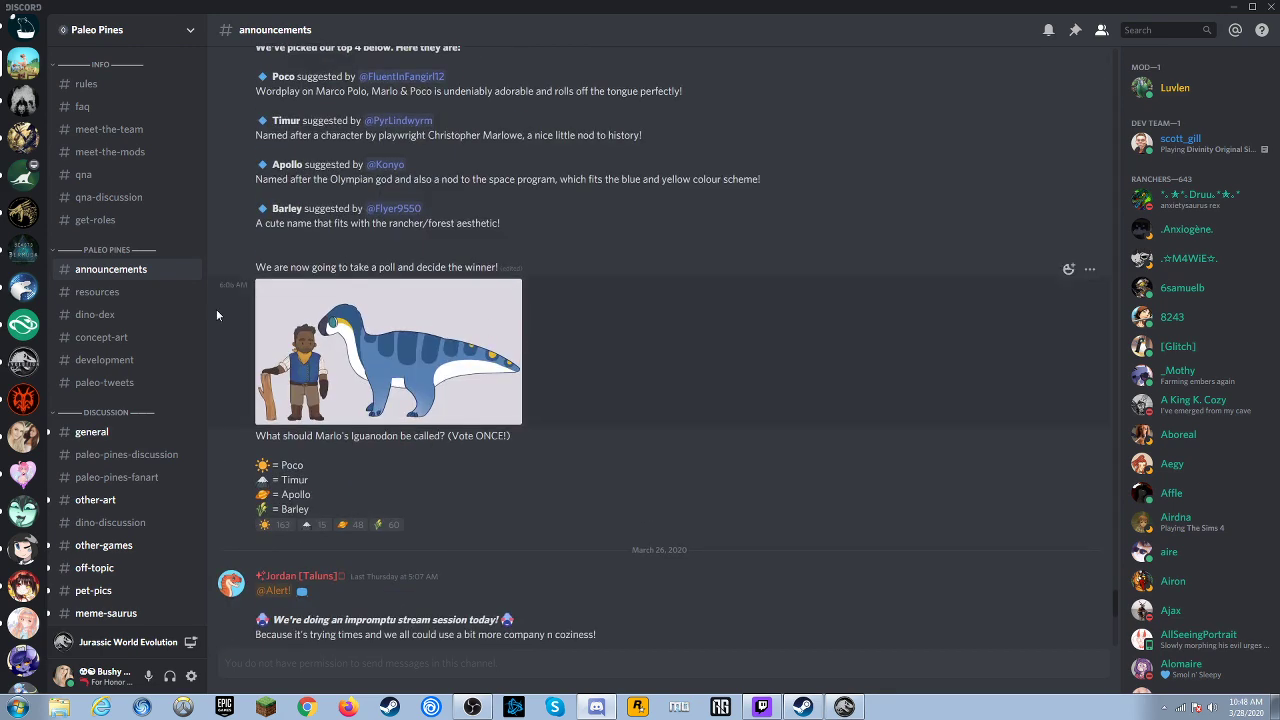
{"action": "left_click", "coordinate": [131, 318]}
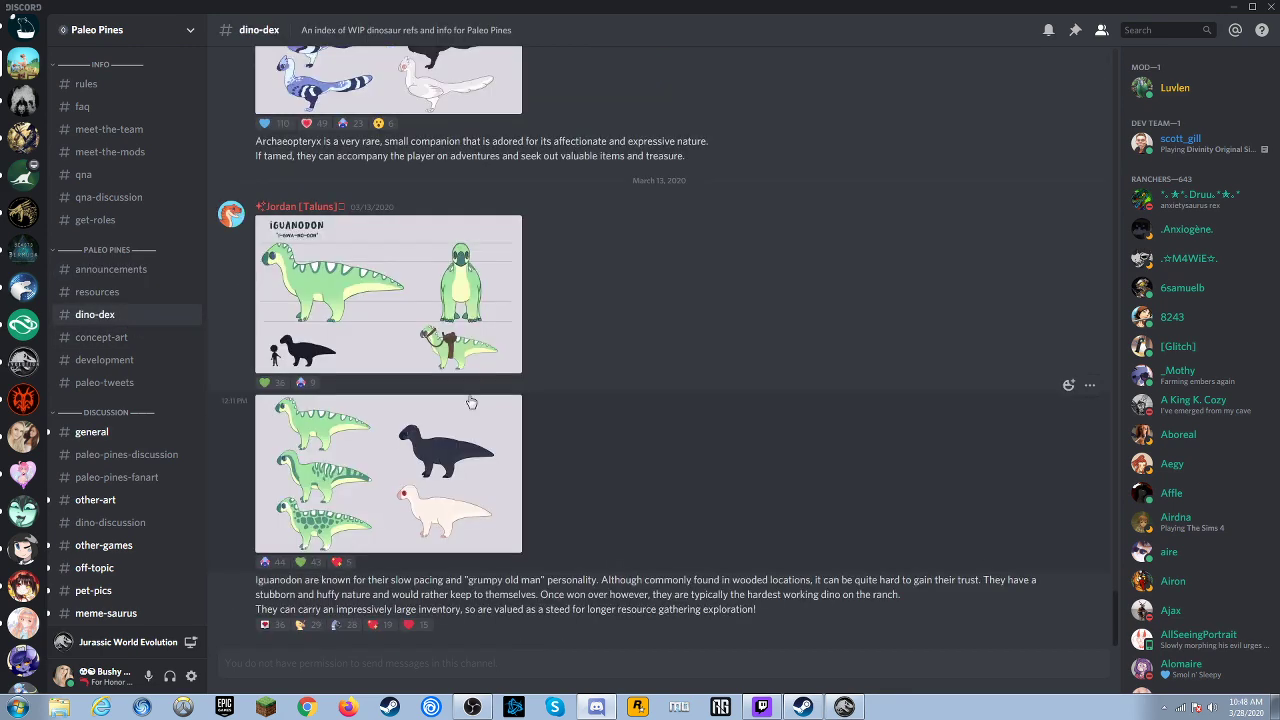
{"action": "scroll", "coordinate": [471, 402], "scroll_direction": "up", "scroll_amount": 3}
{"action": "scroll", "coordinate": [471, 402], "scroll_direction": "up", "scroll_amount": 4}
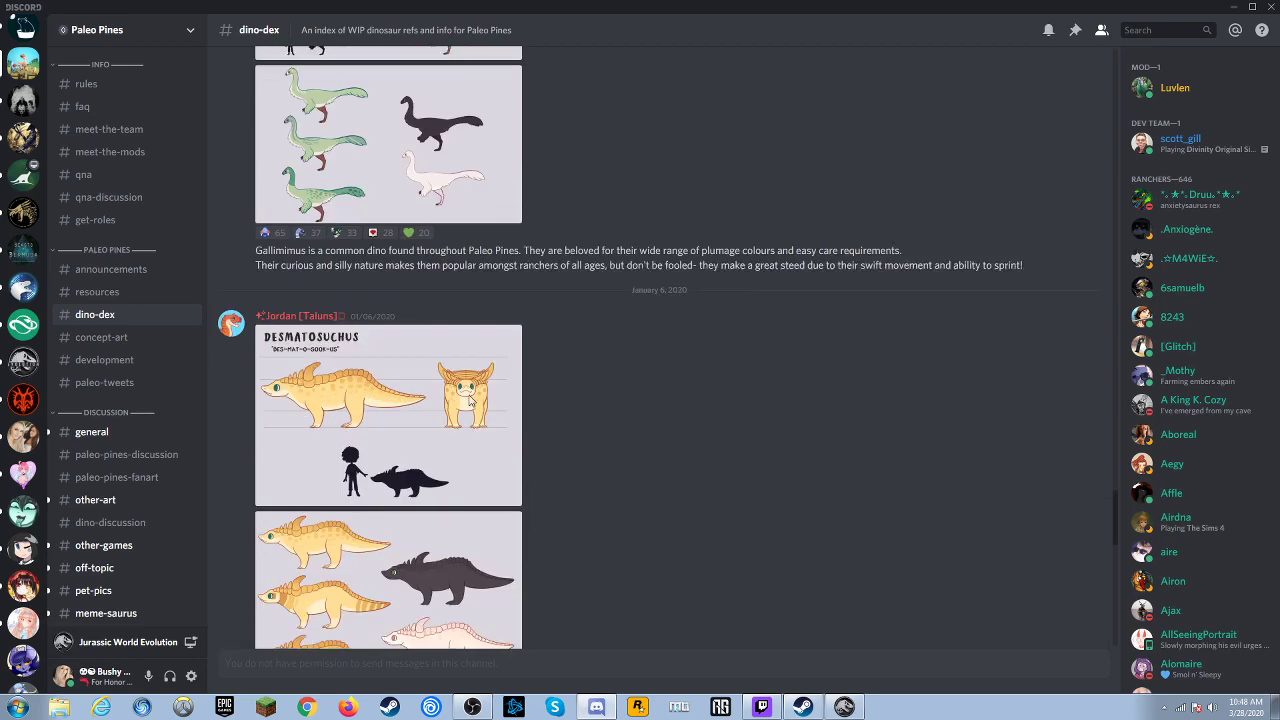
{"action": "scroll", "coordinate": [471, 402], "scroll_direction": "up", "scroll_amount": 4}
{"action": "scroll", "coordinate": [468, 401], "scroll_direction": "up", "scroll_amount": 4}
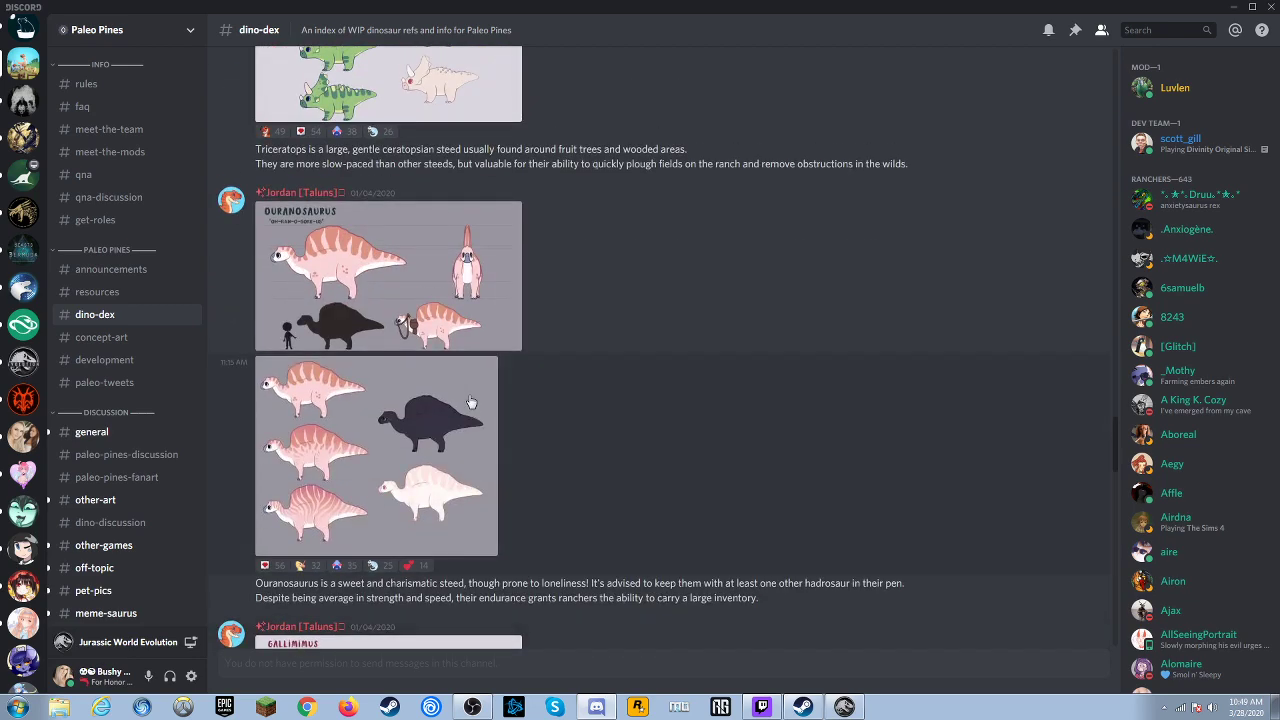
{"action": "scroll", "coordinate": [465, 400], "scroll_direction": "up", "scroll_amount": 4}
{"action": "scroll", "coordinate": [465, 400], "scroll_direction": "up", "scroll_amount": 4}
{"action": "scroll", "coordinate": [466, 400], "scroll_direction": "up", "scroll_amount": 4}
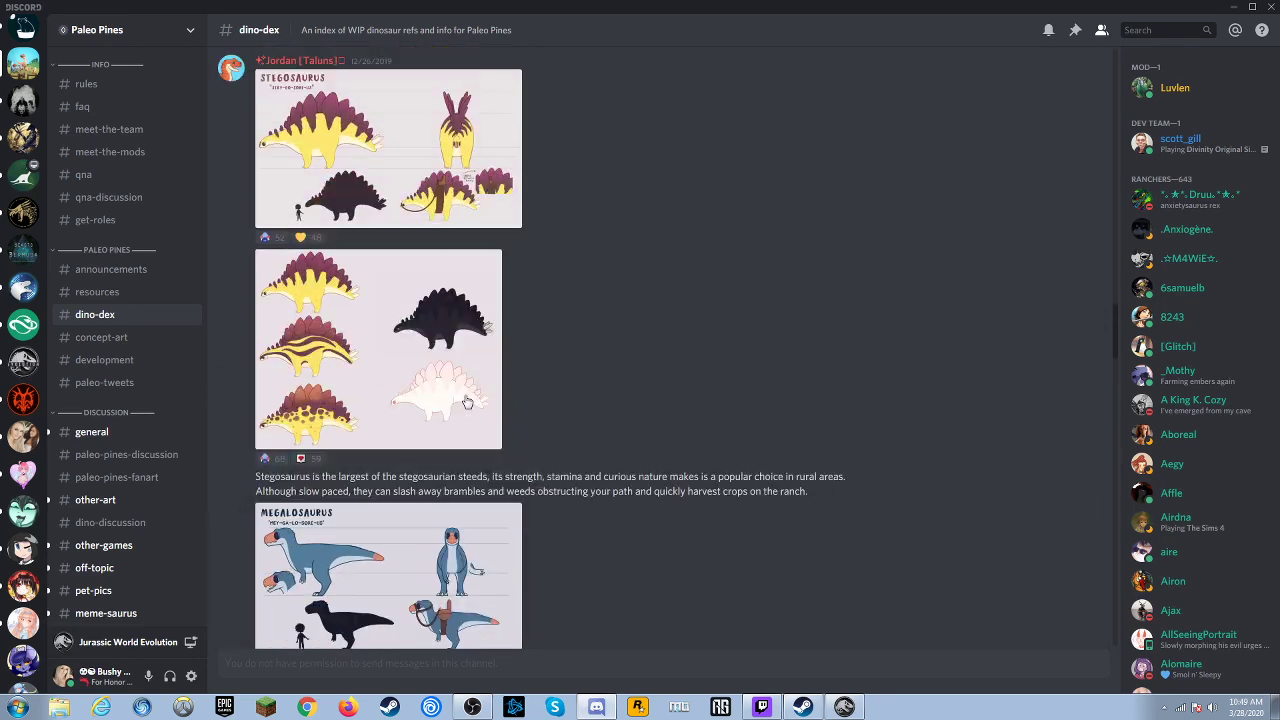
{"action": "scroll", "coordinate": [466, 400], "scroll_direction": "up", "scroll_amount": 5}
{"action": "scroll", "coordinate": [470, 390], "scroll_direction": "down", "scroll_amount": 5}
{"action": "scroll", "coordinate": [475, 360], "scroll_direction": "down", "scroll_amount": 10}
{"action": "scroll", "coordinate": [478, 341], "scroll_direction": "down", "scroll_amount": 7}
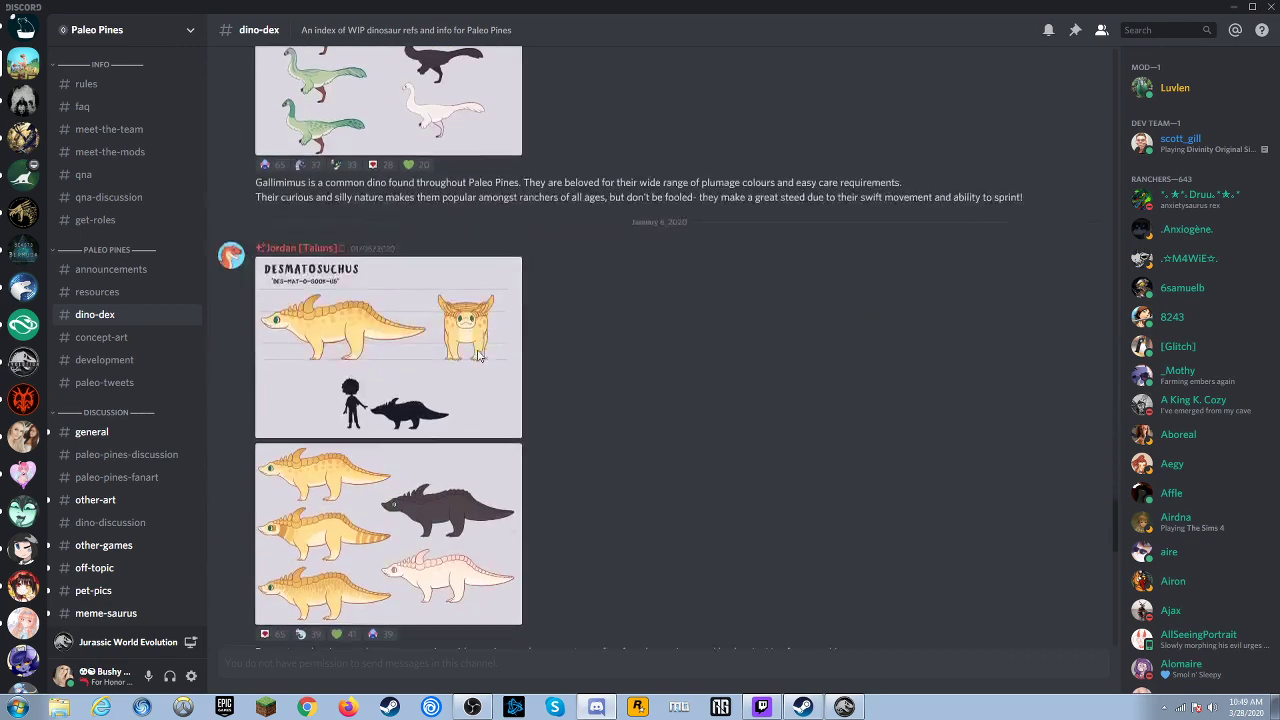
{"action": "scroll", "coordinate": [478, 341], "scroll_direction": "down", "scroll_amount": 8}
Browse Paleo Pines #development, play Sleepy.mp4, then return to Beasts of Bermuda
{"action": "left_click", "coordinate": [116, 366]}
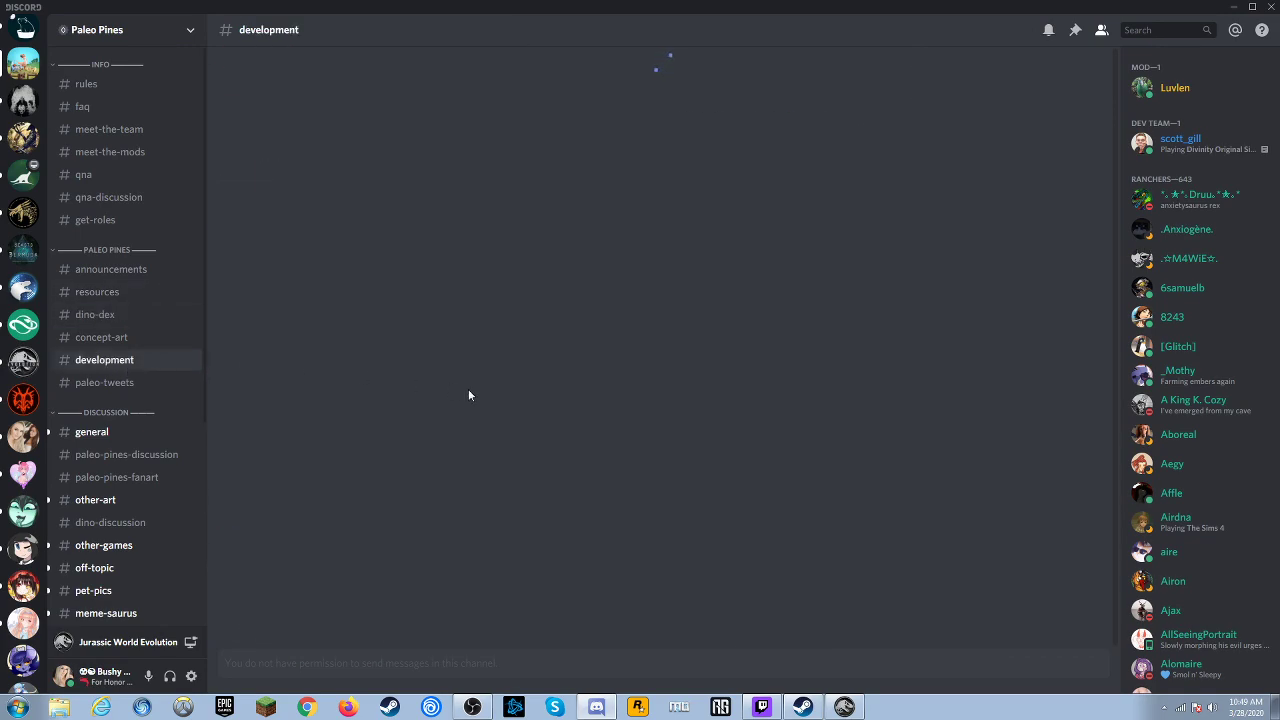
{"action": "scroll", "coordinate": [490, 408], "scroll_direction": "up", "scroll_amount": 2}
{"action": "scroll", "coordinate": [491, 408], "scroll_direction": "up", "scroll_amount": 2}
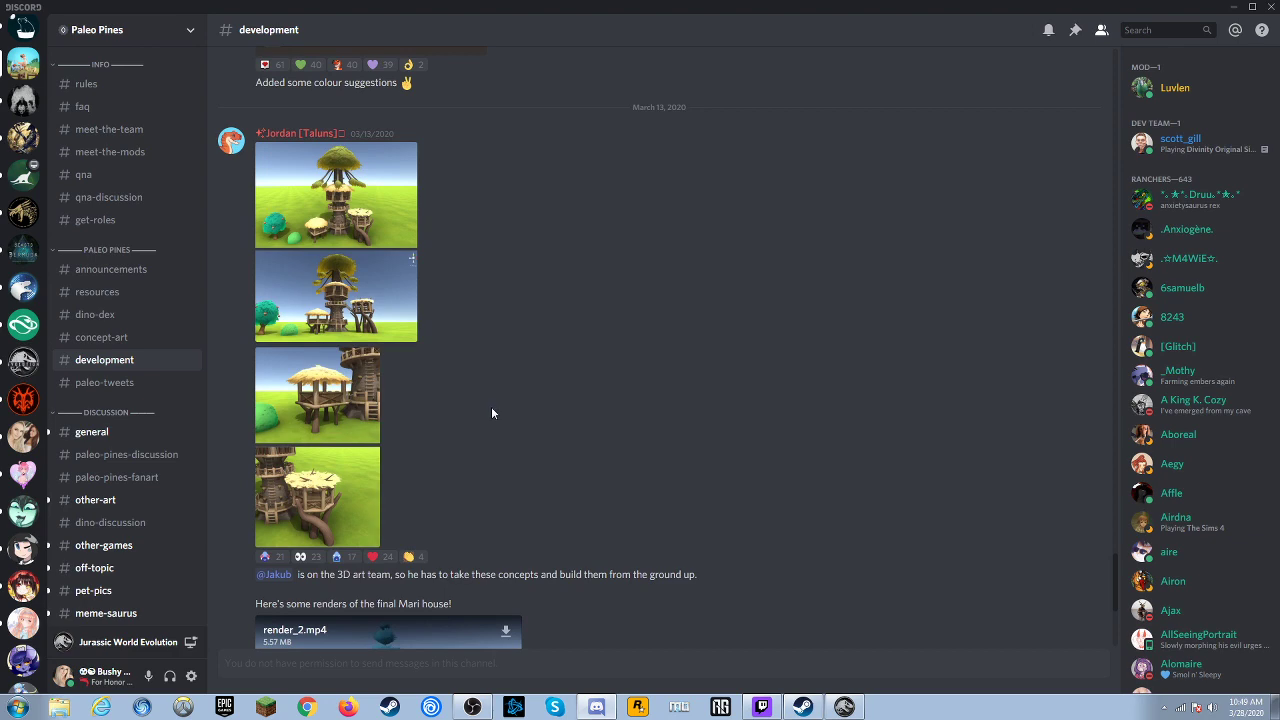
{"action": "scroll", "coordinate": [493, 408], "scroll_direction": "up", "scroll_amount": 3}
{"action": "scroll", "coordinate": [497, 410], "scroll_direction": "up", "scroll_amount": 3}
{"action": "scroll", "coordinate": [498, 414], "scroll_direction": "up", "scroll_amount": 4}
{"action": "scroll", "coordinate": [498, 414], "scroll_direction": "up", "scroll_amount": 4}
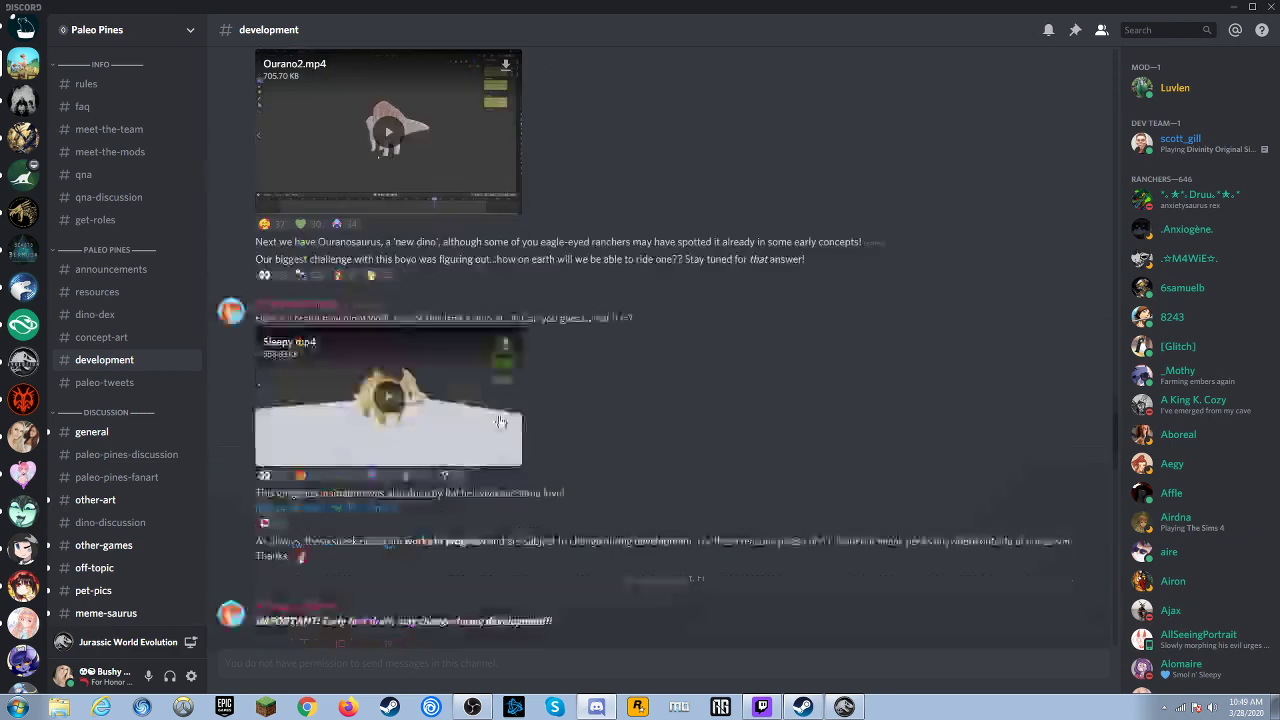
{"action": "left_click", "coordinate": [446, 425]}
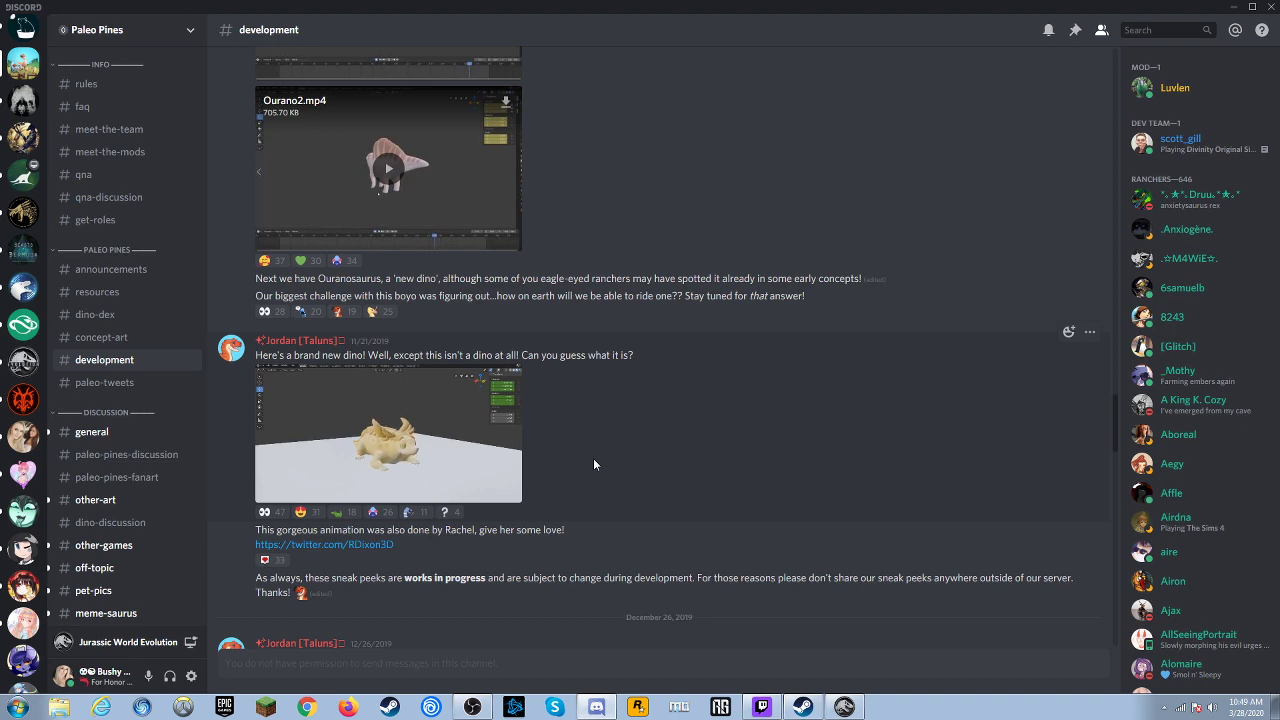
{"action": "scroll", "coordinate": [593, 463], "scroll_direction": "up", "scroll_amount": 3}
{"action": "scroll", "coordinate": [595, 463], "scroll_direction": "up", "scroll_amount": 3}
{"action": "scroll", "coordinate": [595, 463], "scroll_direction": "up", "scroll_amount": 3}
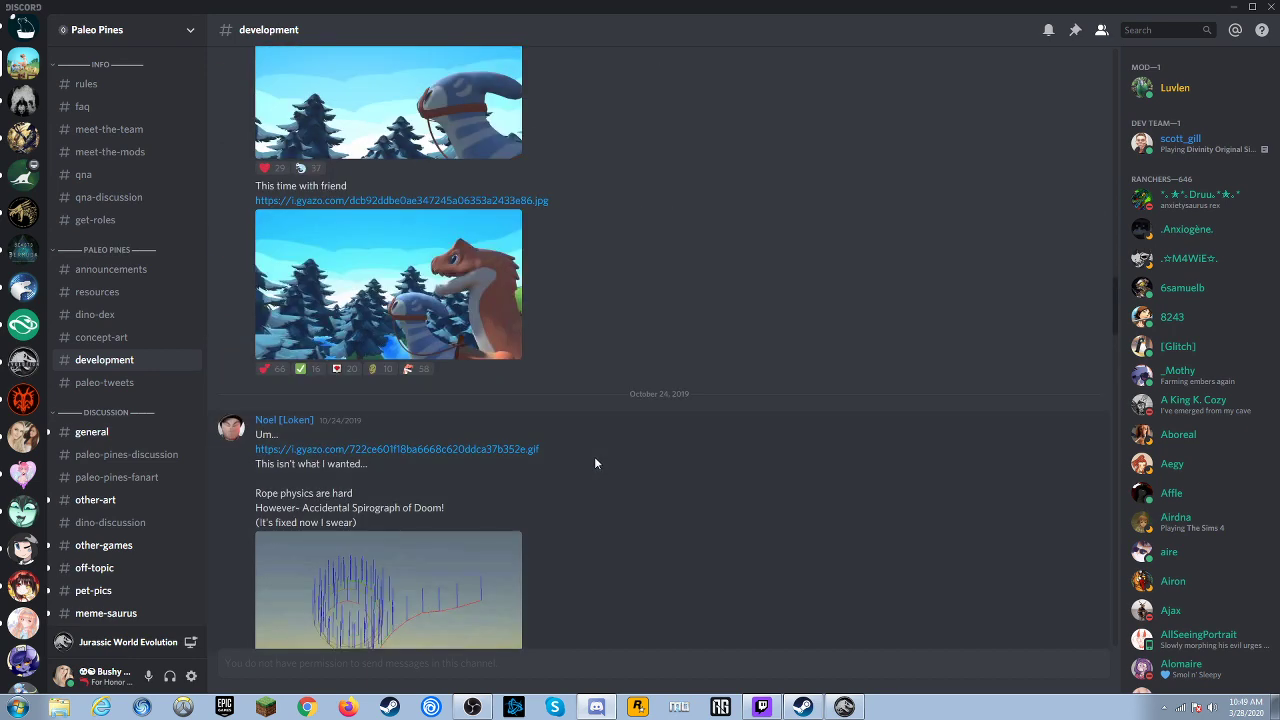
{"action": "scroll", "coordinate": [594, 463], "scroll_direction": "up", "scroll_amount": 3}
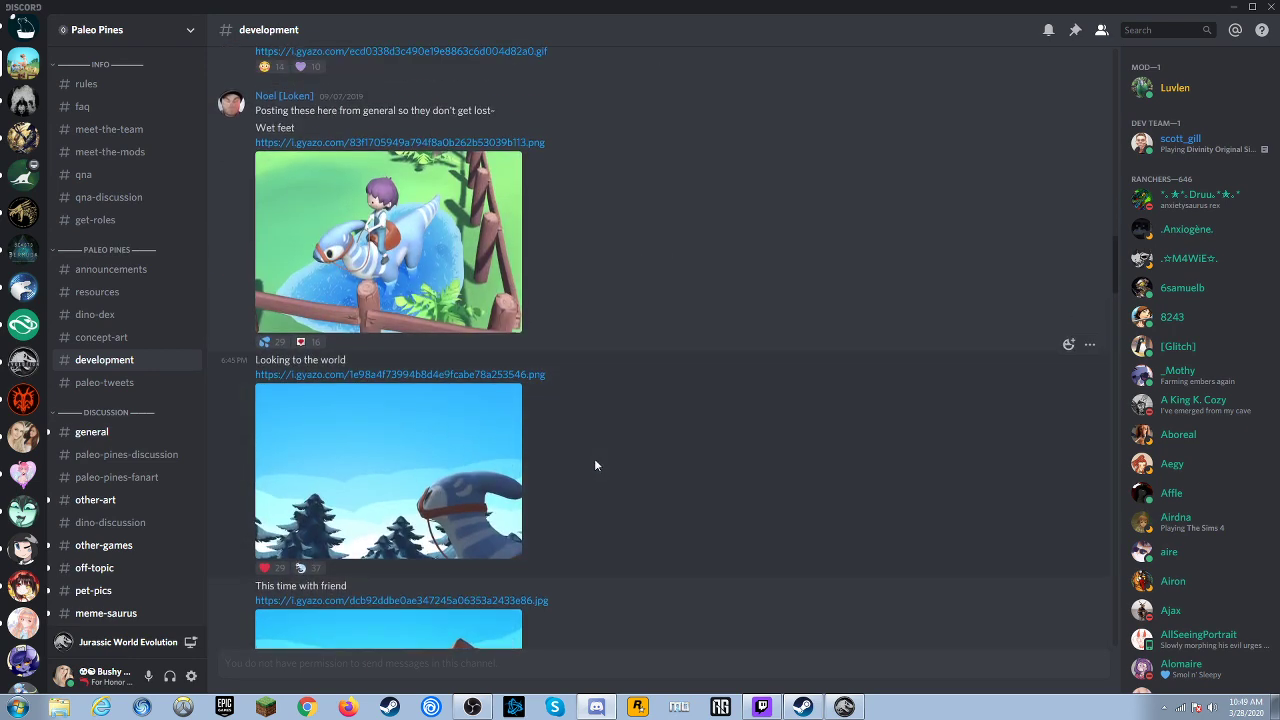
{"action": "scroll", "coordinate": [614, 396], "scroll_direction": "up", "scroll_amount": 3}
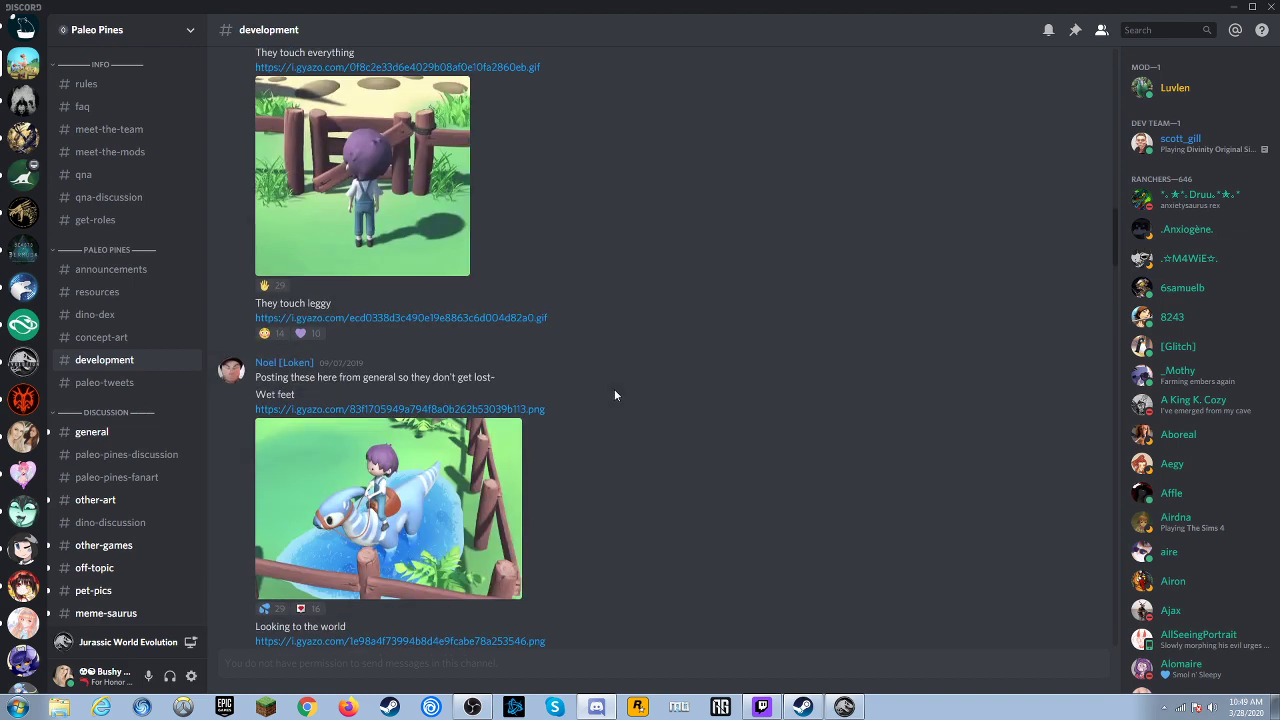
{"action": "scroll", "coordinate": [613, 398], "scroll_direction": "up", "scroll_amount": 2}
{"action": "scroll", "coordinate": [612, 396], "scroll_direction": "up", "scroll_amount": 2}
{"action": "scroll", "coordinate": [609, 396], "scroll_direction": "up", "scroll_amount": 2}
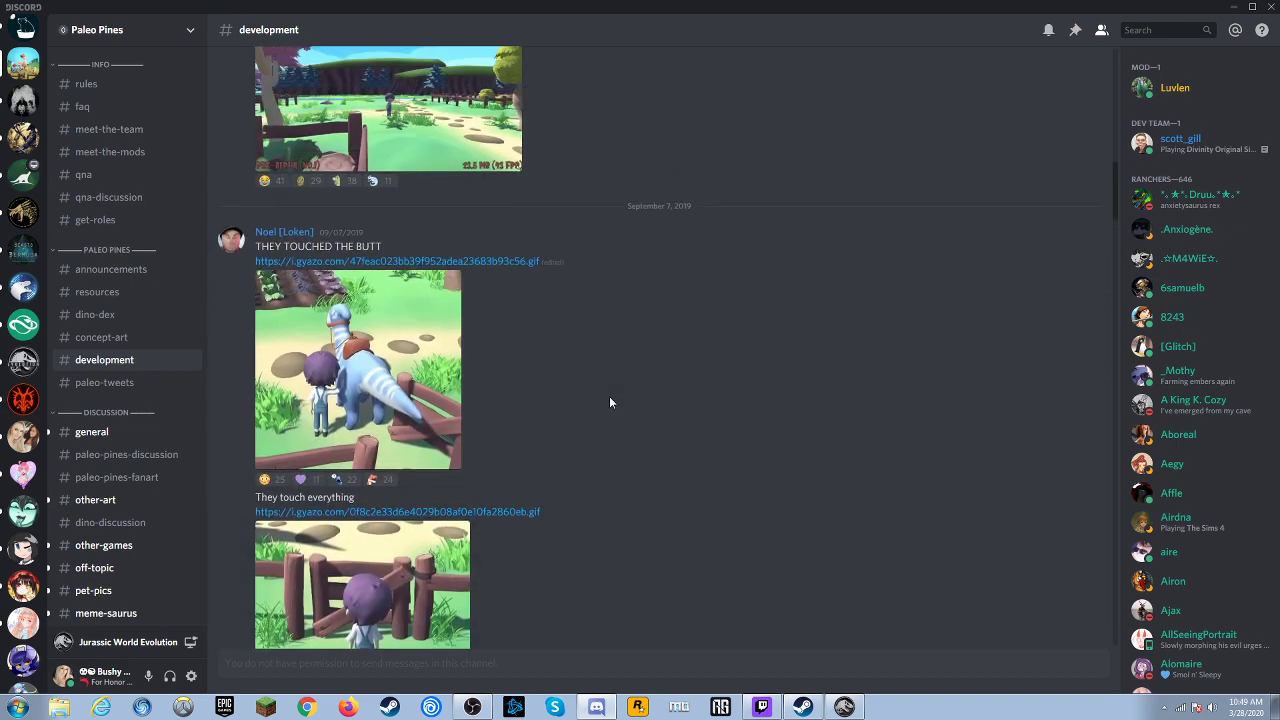
{"action": "scroll", "coordinate": [608, 398], "scroll_direction": "up", "scroll_amount": 1}
{"action": "left_click_drag", "start_coordinate": [1116, 178], "coordinate": [1116, 637]}
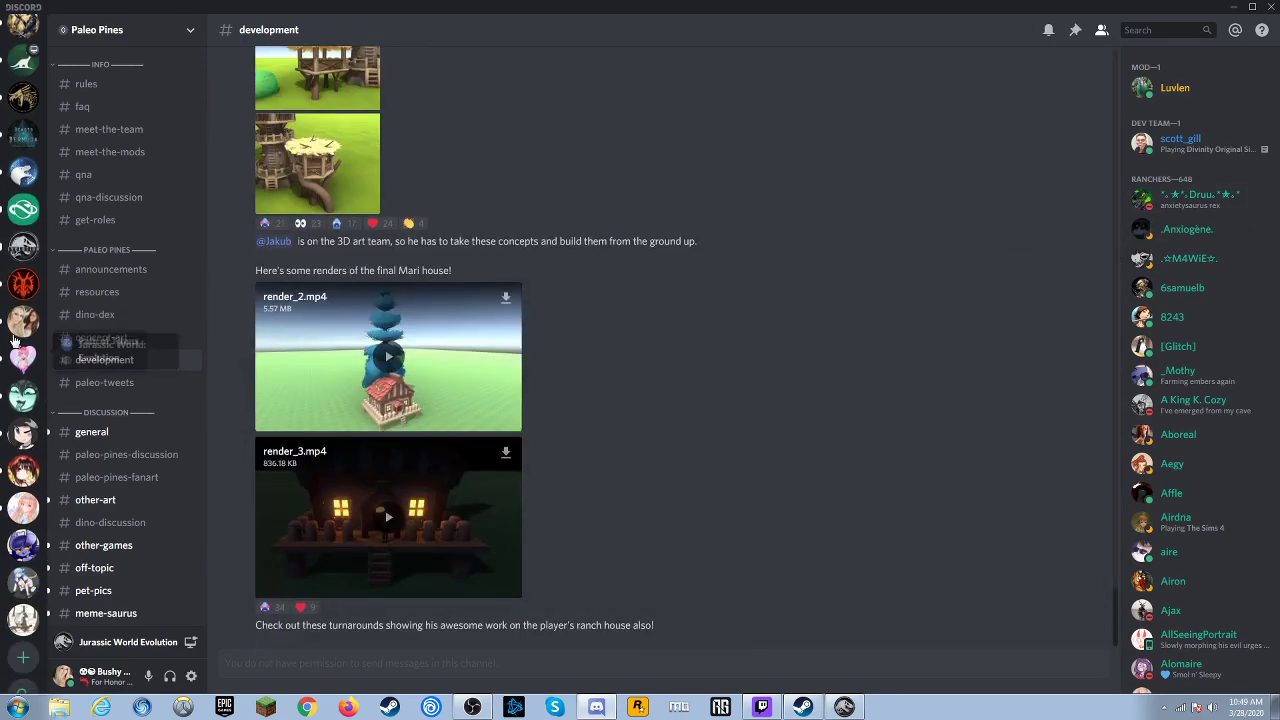
{"action": "scroll", "coordinate": [22, 340], "scroll_direction": "down", "scroll_amount": 2}
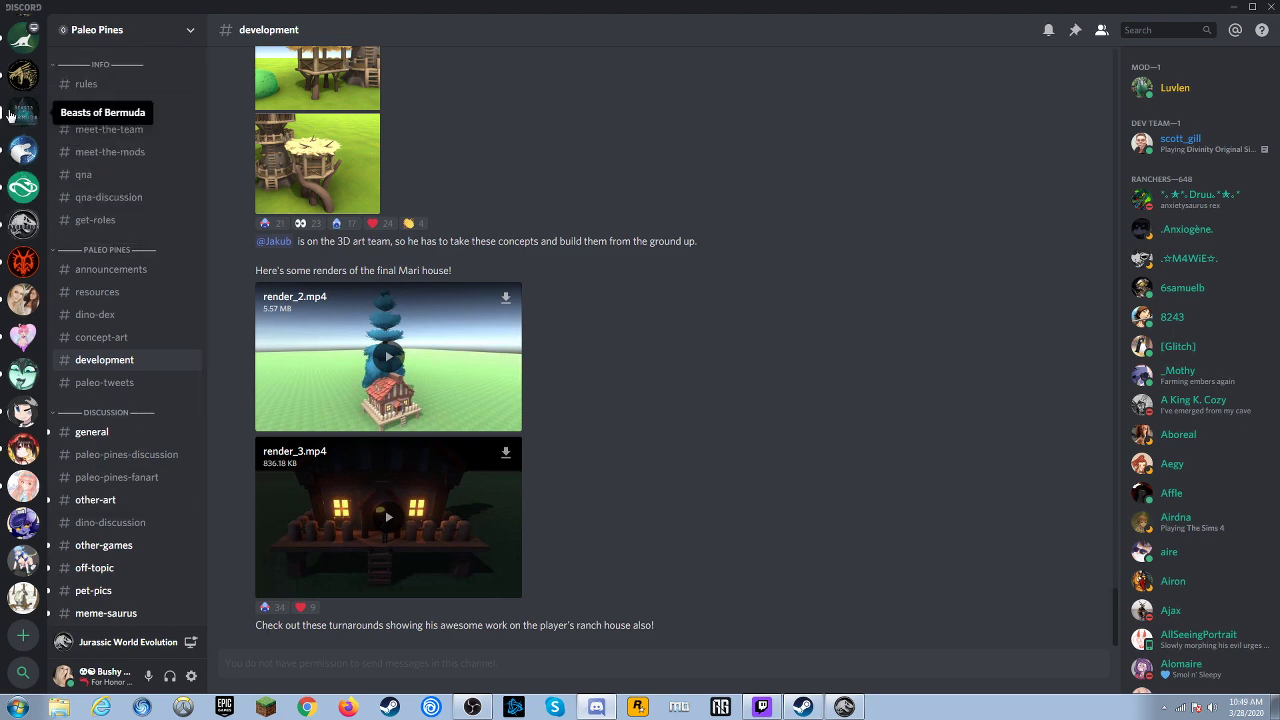
{"action": "left_click", "coordinate": [22, 112]}
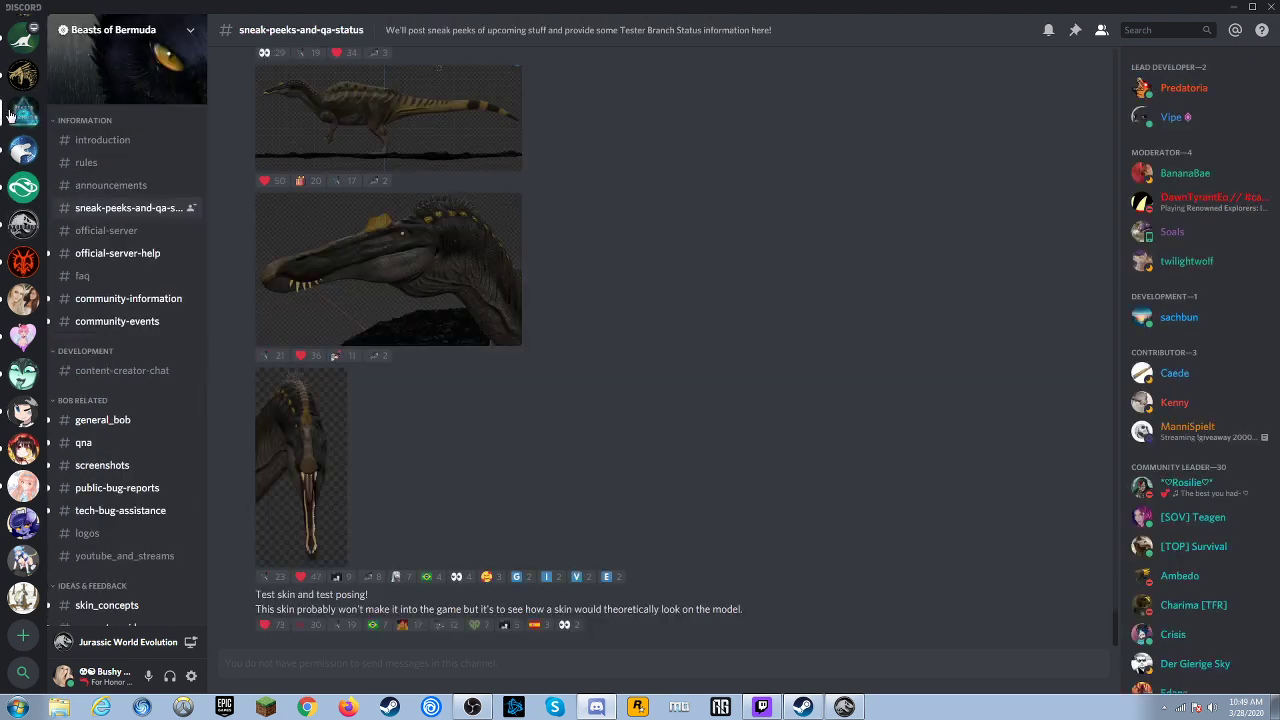